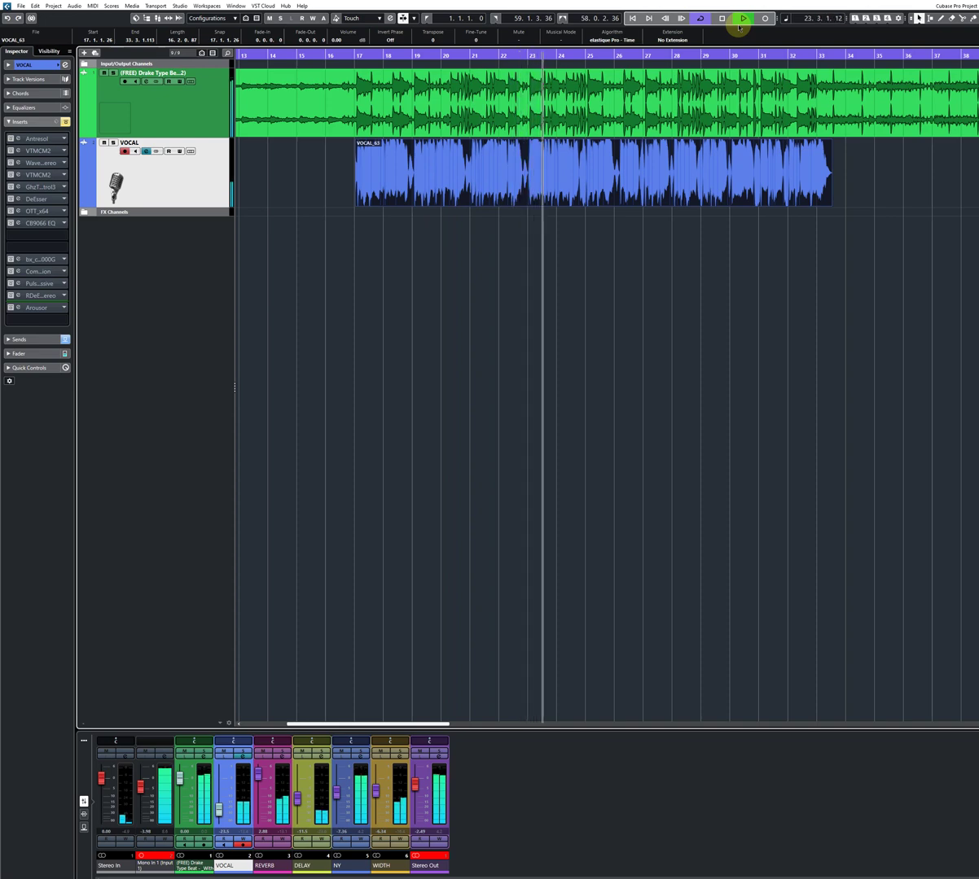
- Stop the bypassed playback, re-enable the VOCAL track's inserts, and play the vocal section through with them active
left_click(701, 19)
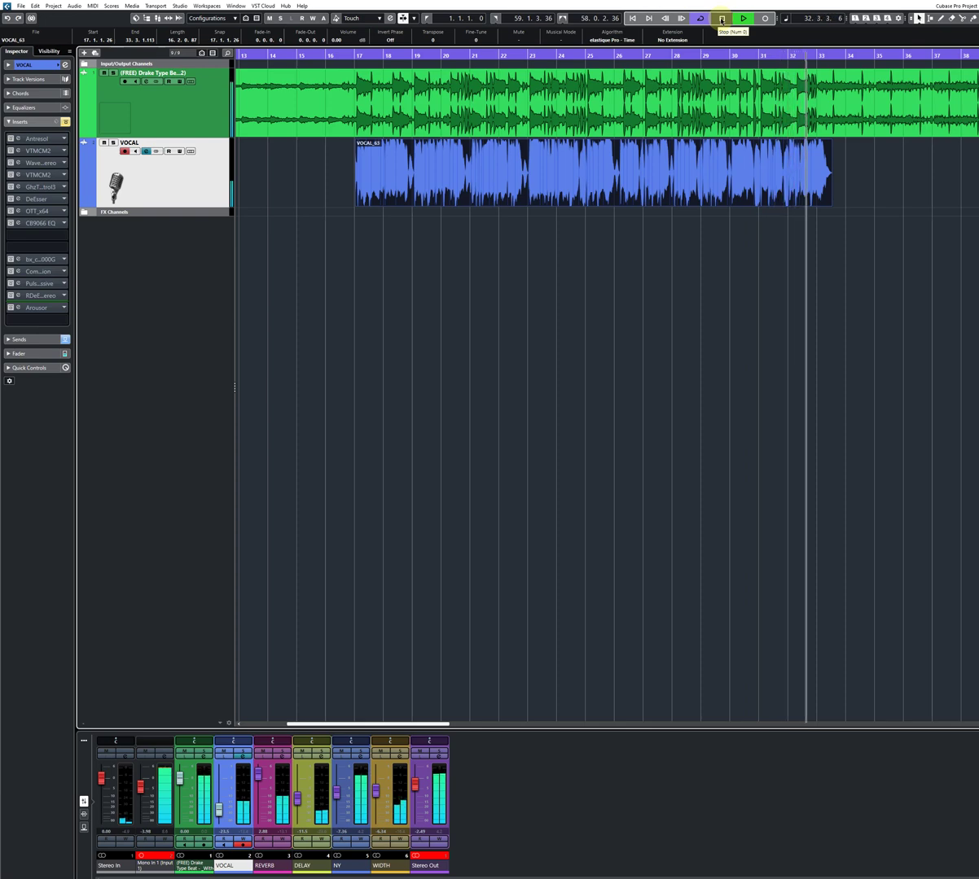
left_click(720, 19)
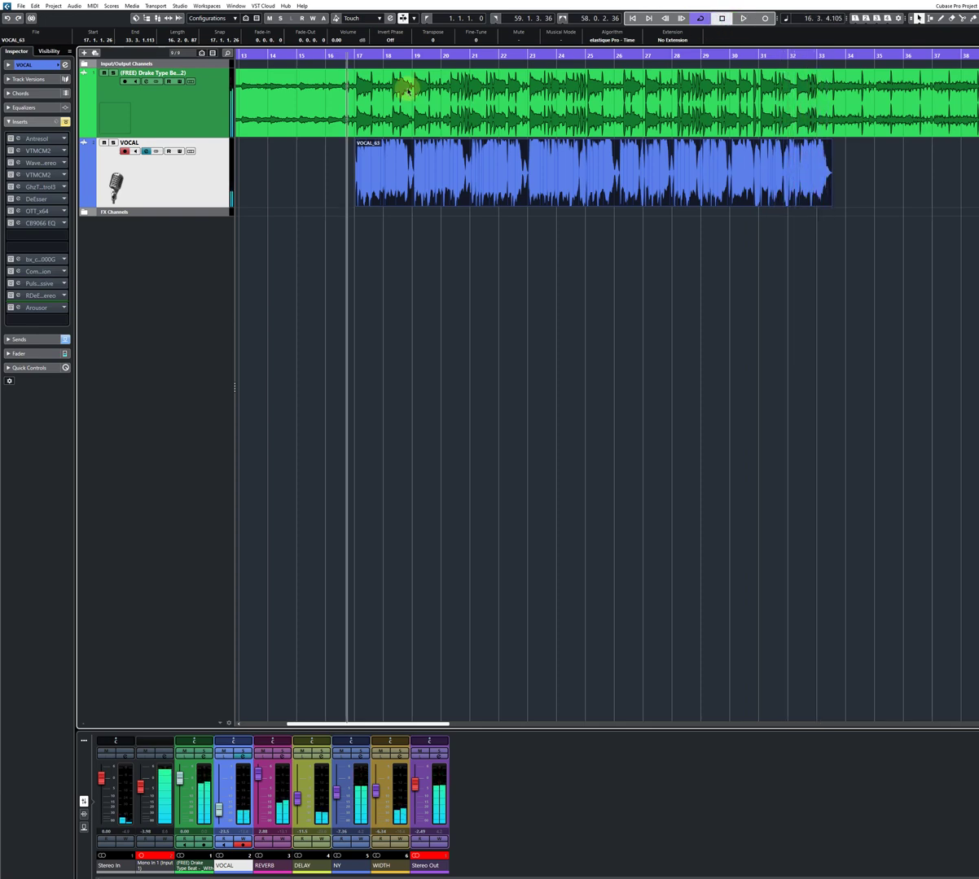
left_click(63, 122)
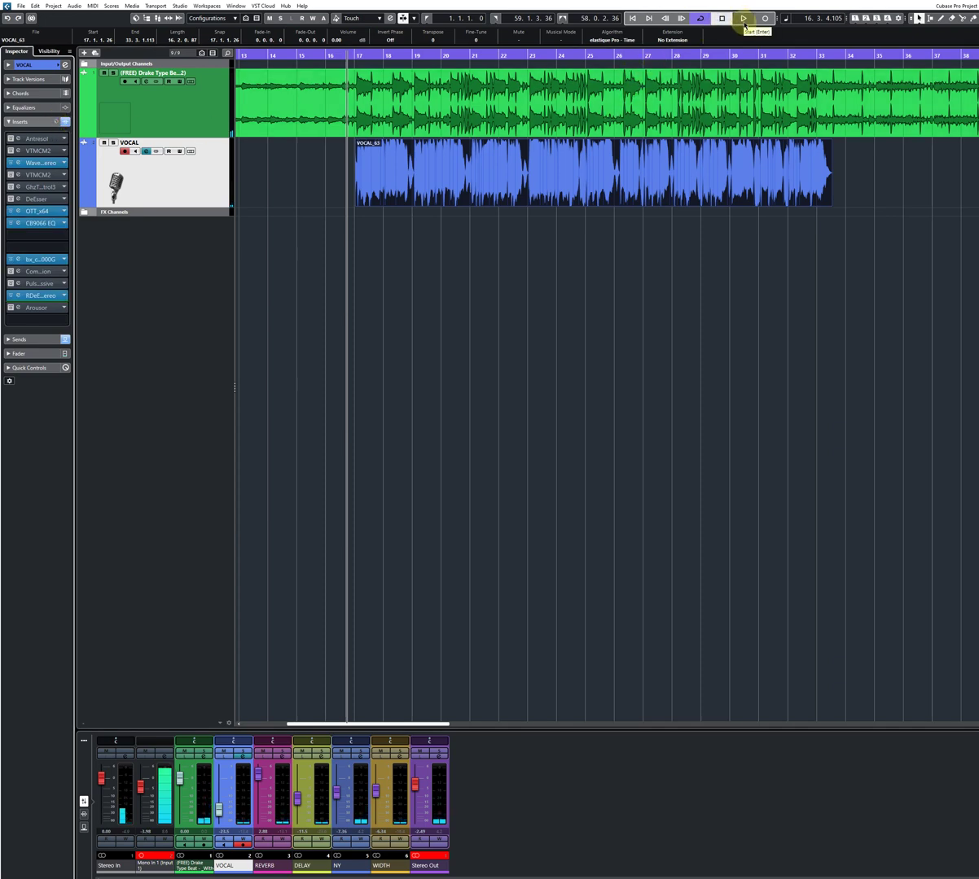
left_click(744, 18)
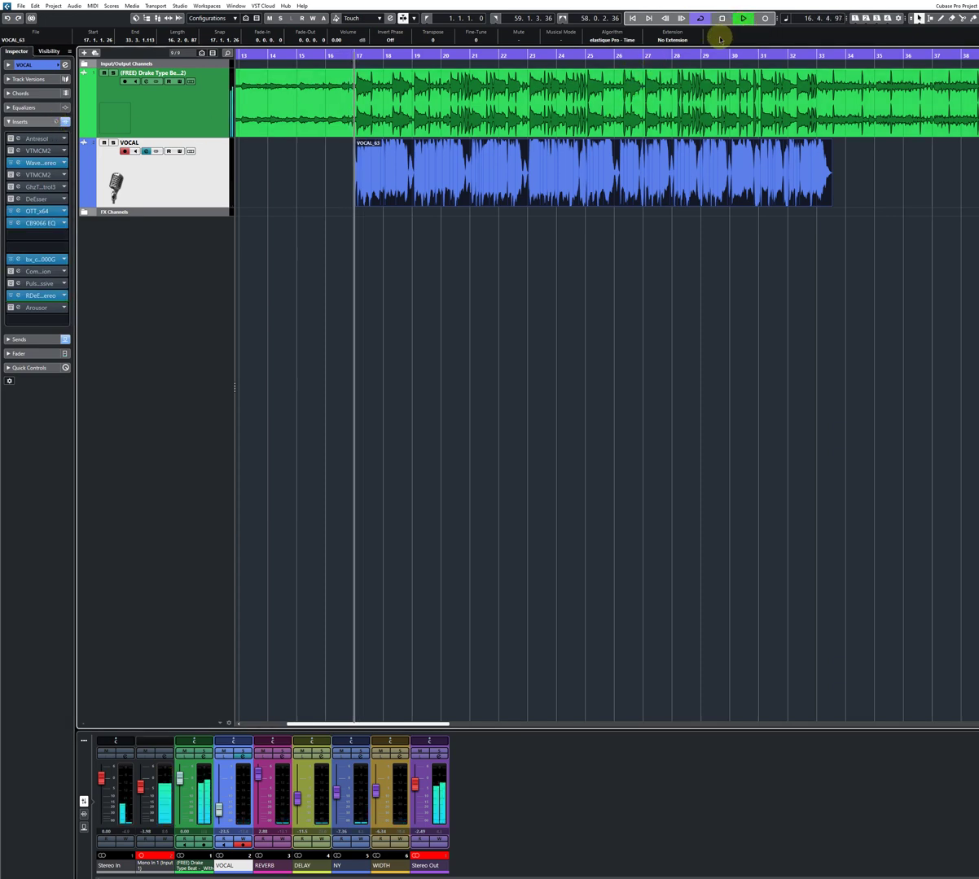
left_click(368, 185)
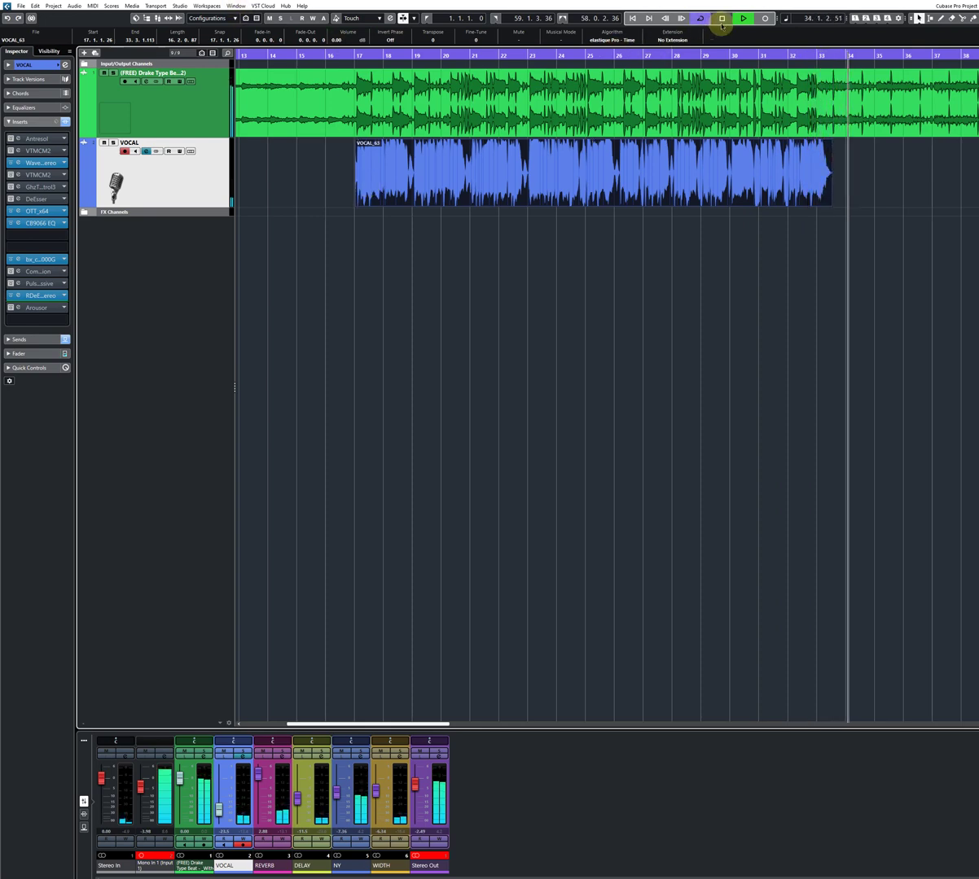
key("space")
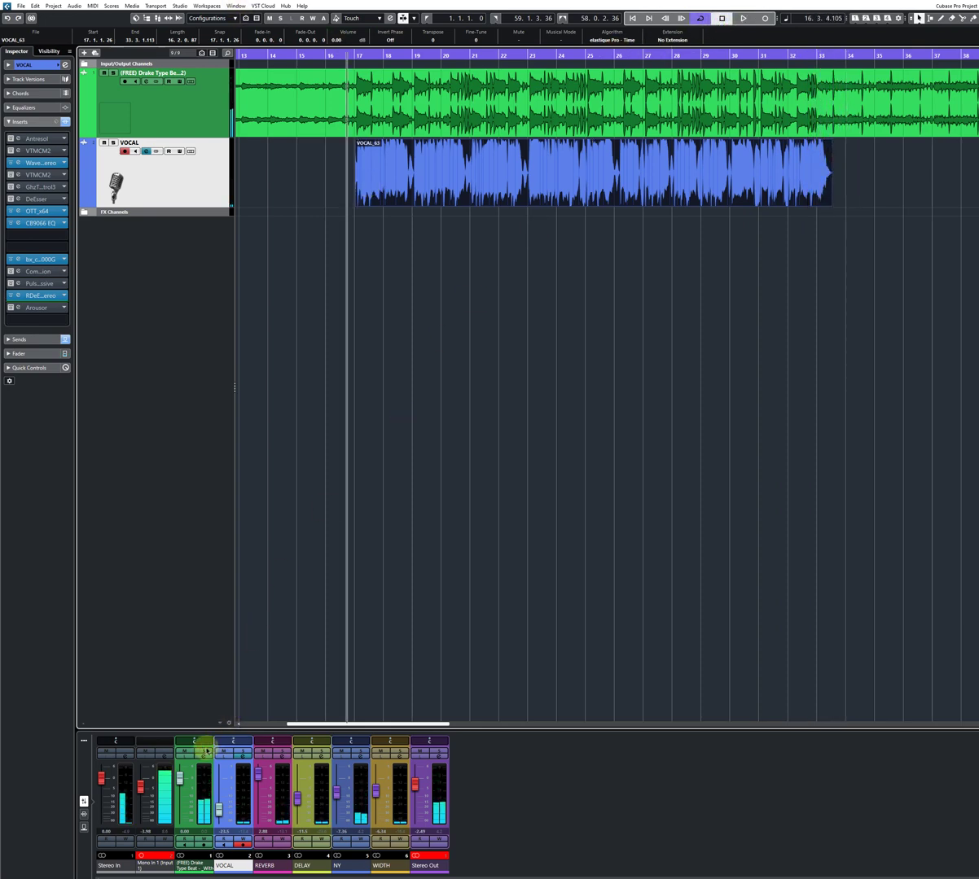
- Open the channel settings of the Mono In 1 input and examine the modules of its Virtual Mix Rack insert
left_click(164, 759)
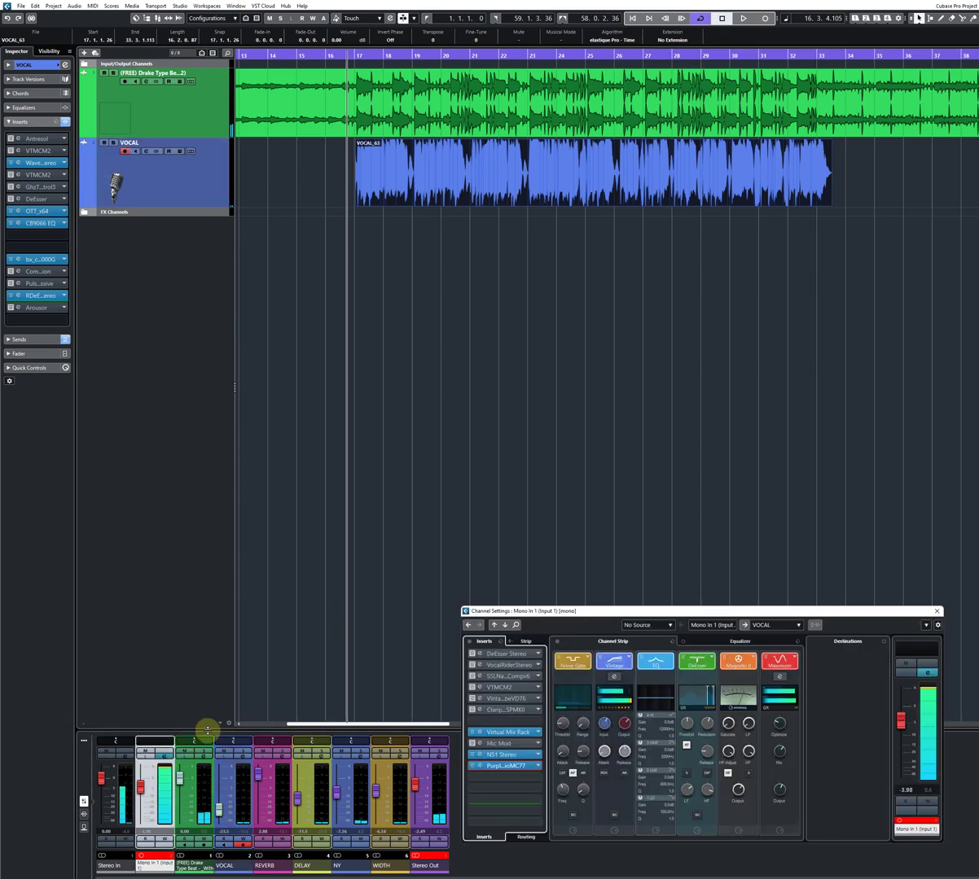
left_click_drag(667, 616, 665, 461)
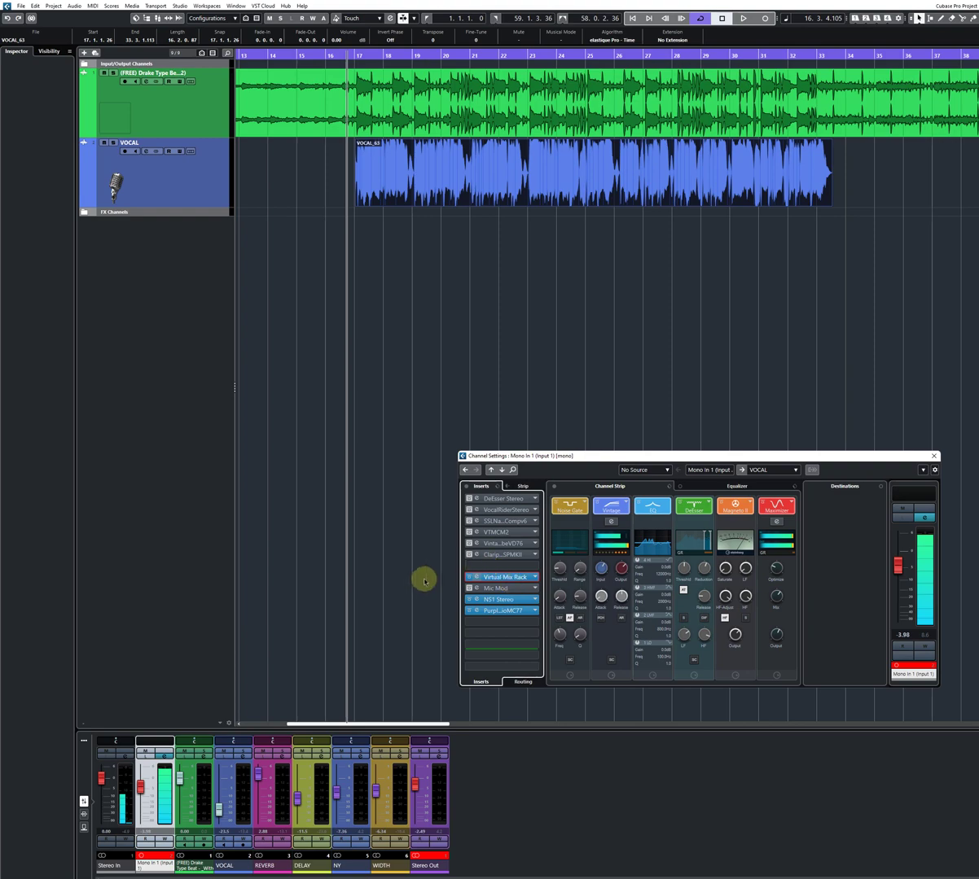
left_click(493, 576)
left_click_drag(701, 294, 301, 185)
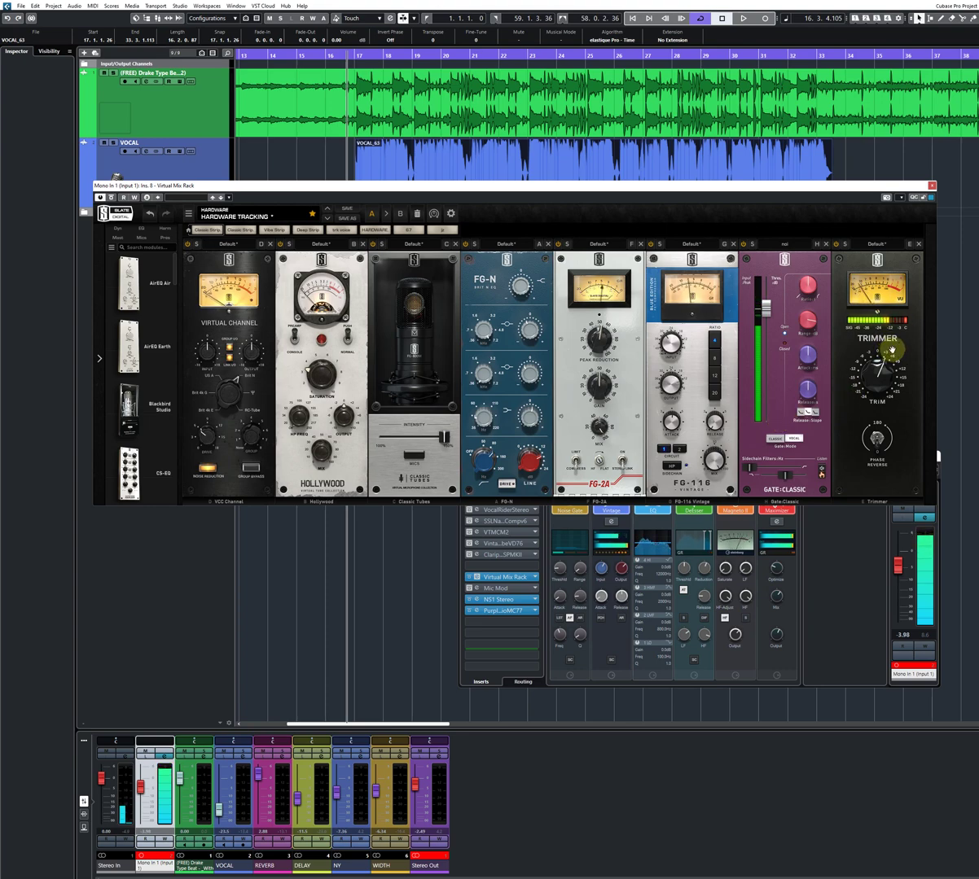
- Examine the NS1 Stereo and Purple Audio MC 77 inserts on Mono In 1, and close all its plug-in and channel windows
left_click(510, 604)
left_click(512, 599)
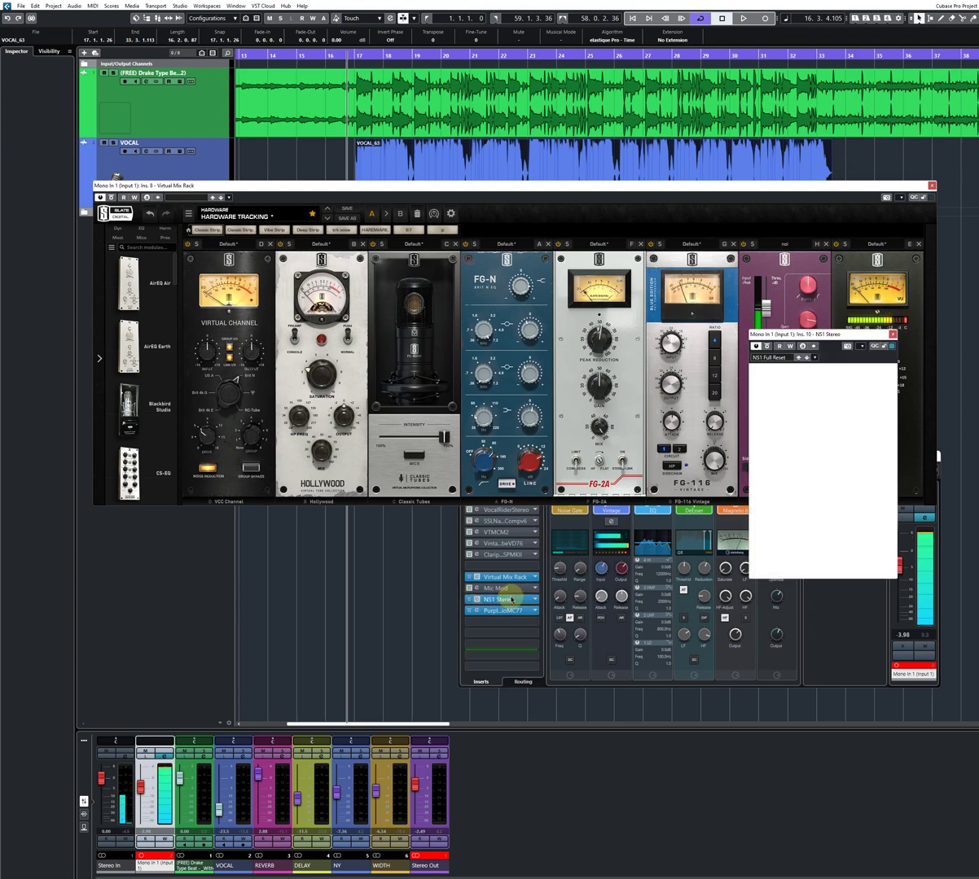
left_click_drag(837, 341, 793, 335)
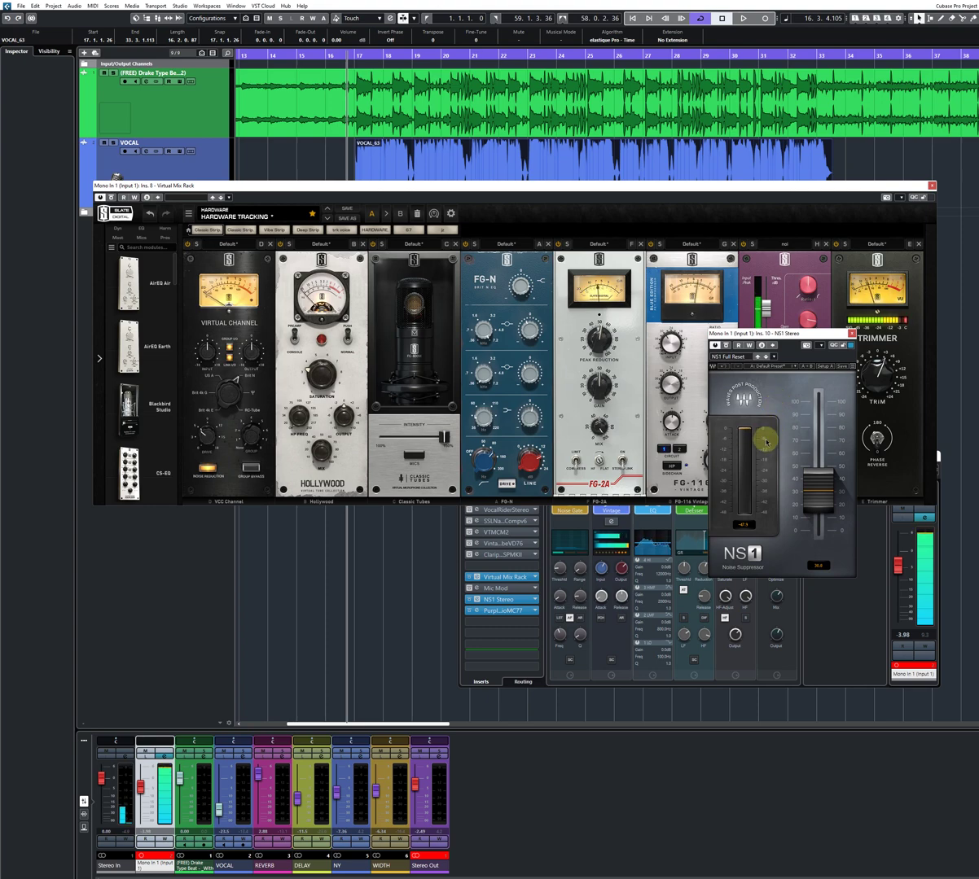
left_click(511, 611)
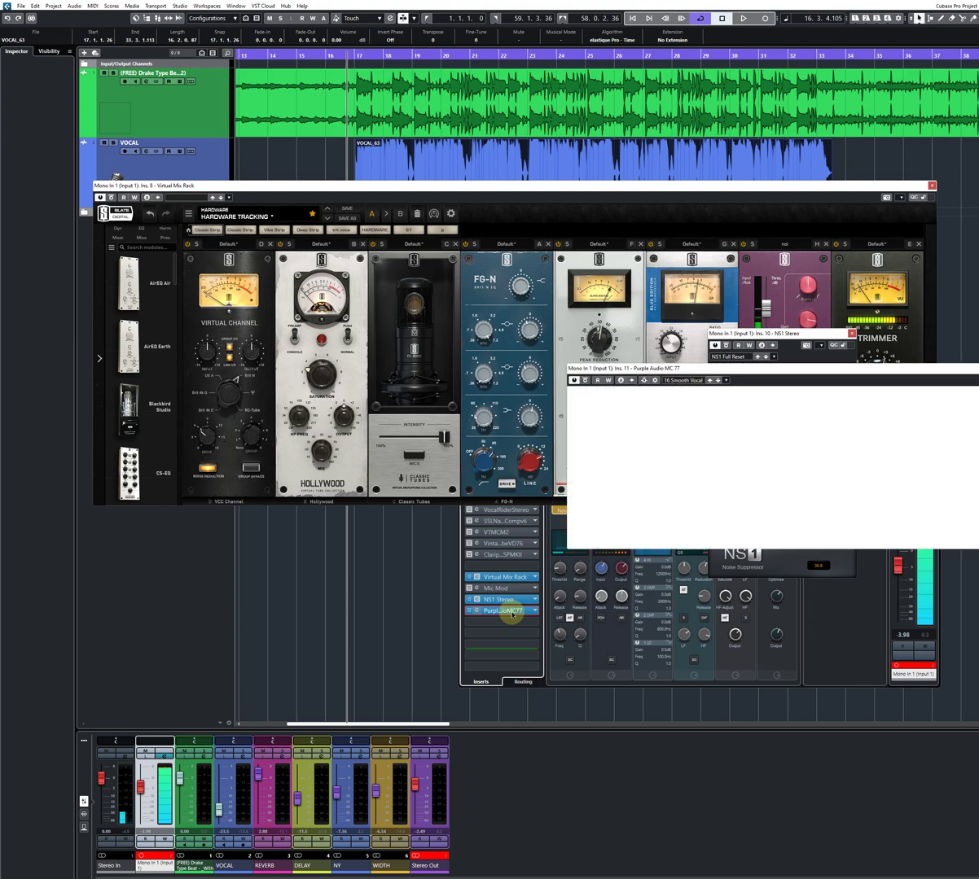
left_click_drag(702, 376, 439, 416)
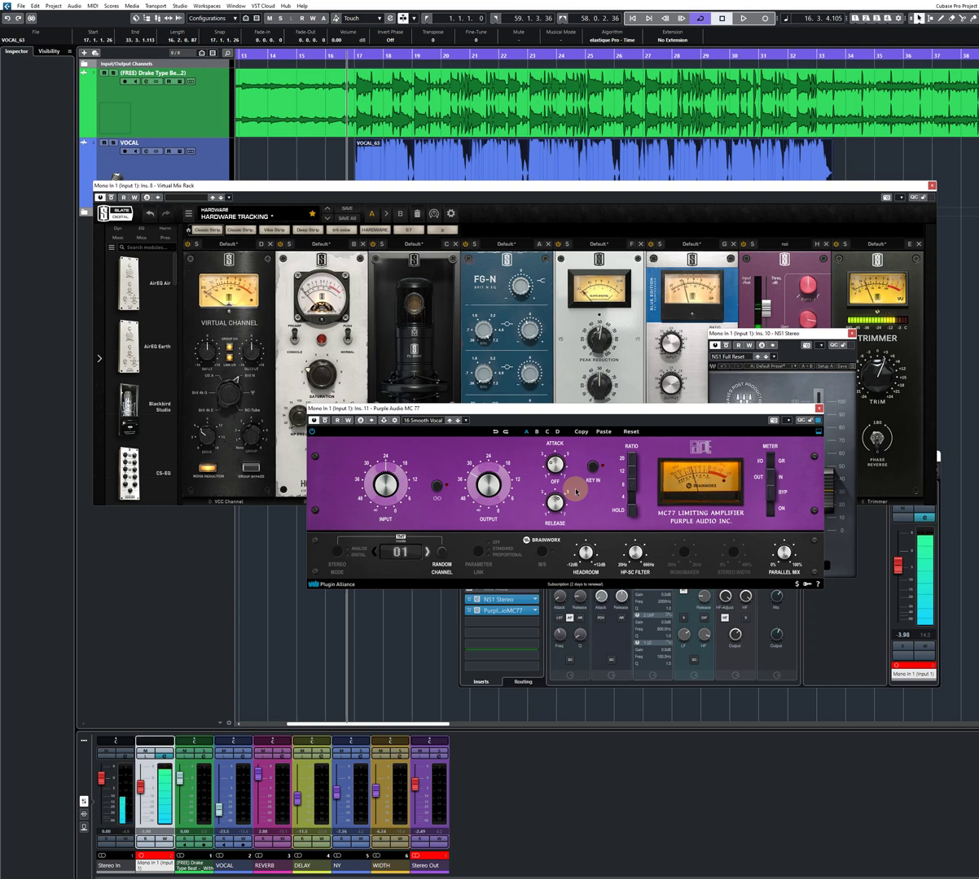
left_click(819, 407)
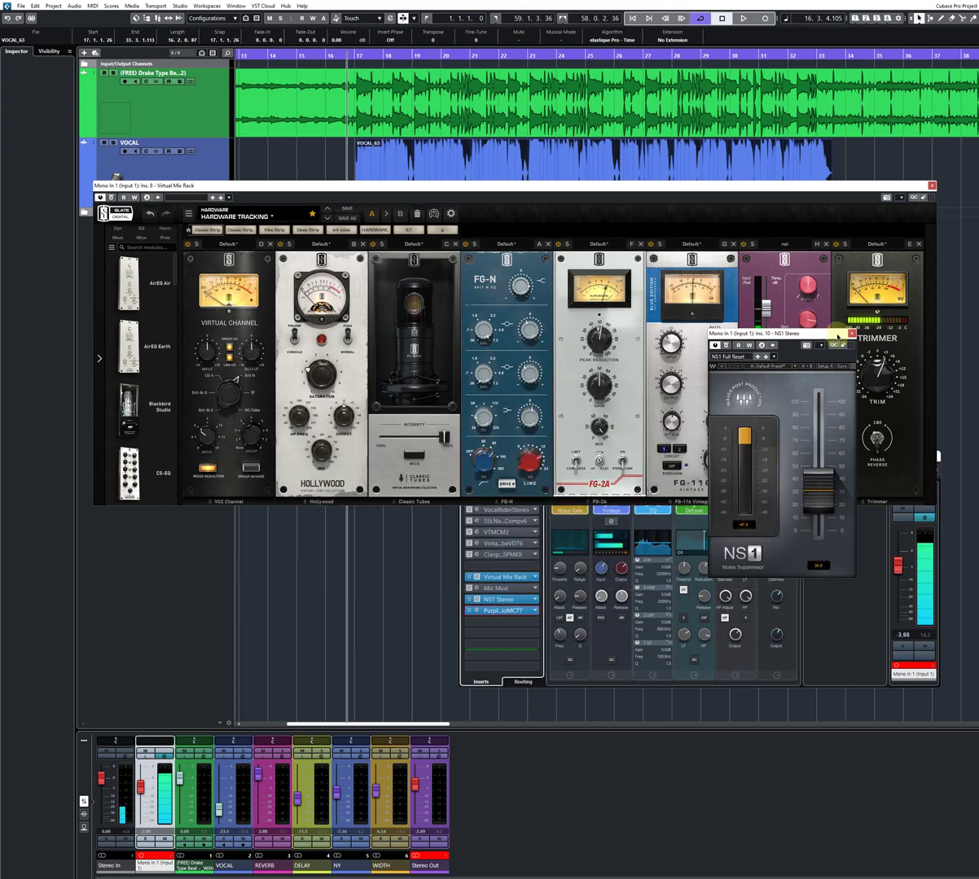
left_click(852, 333)
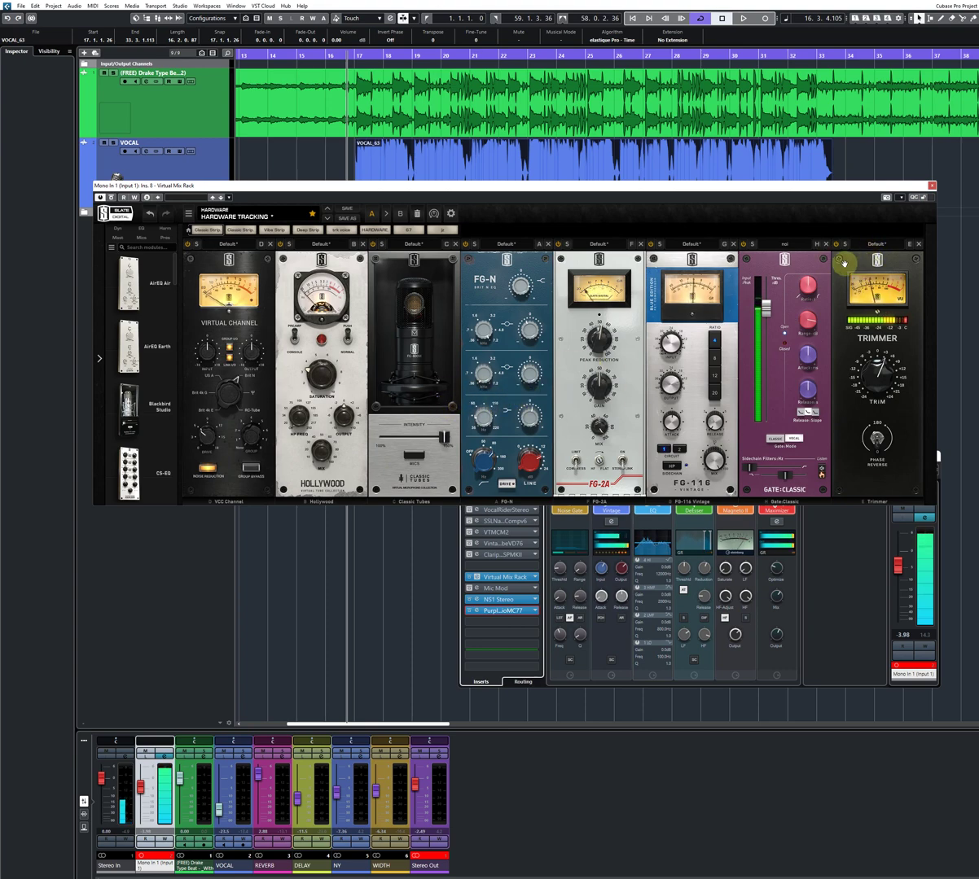
left_click(932, 188)
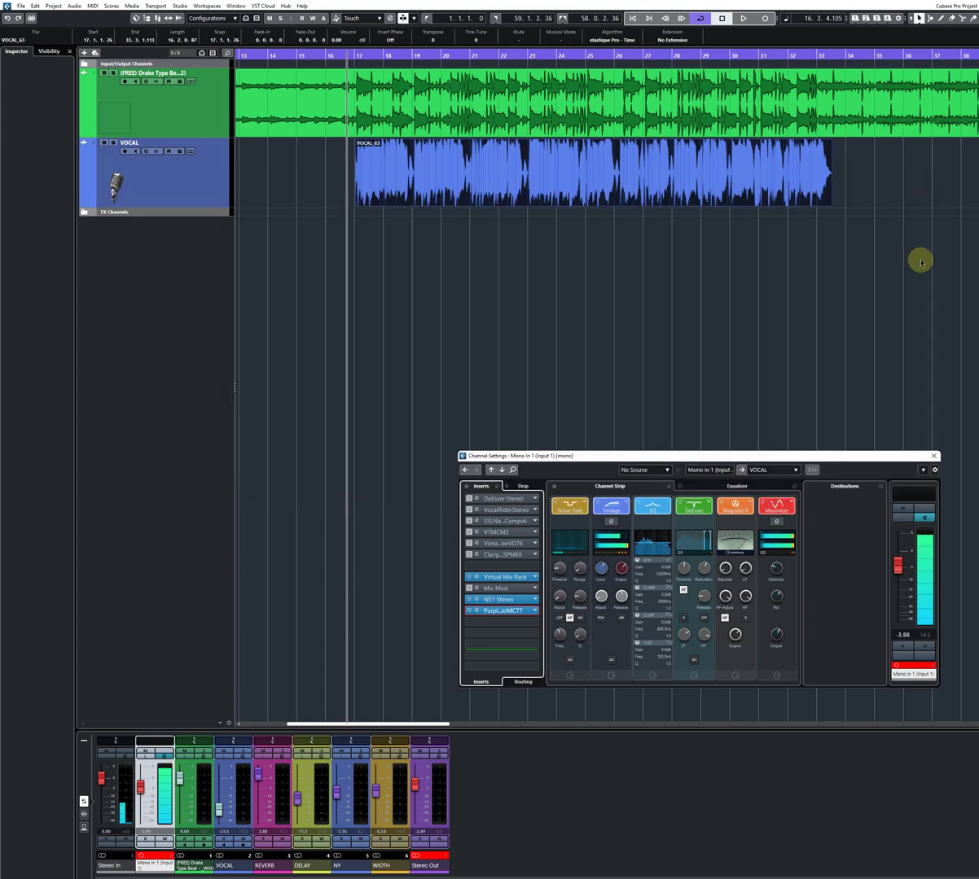
left_click(933, 457)
- Examine the Waves Tune Real-Time insert settings on the VOCAL track and close its window
left_click(195, 179)
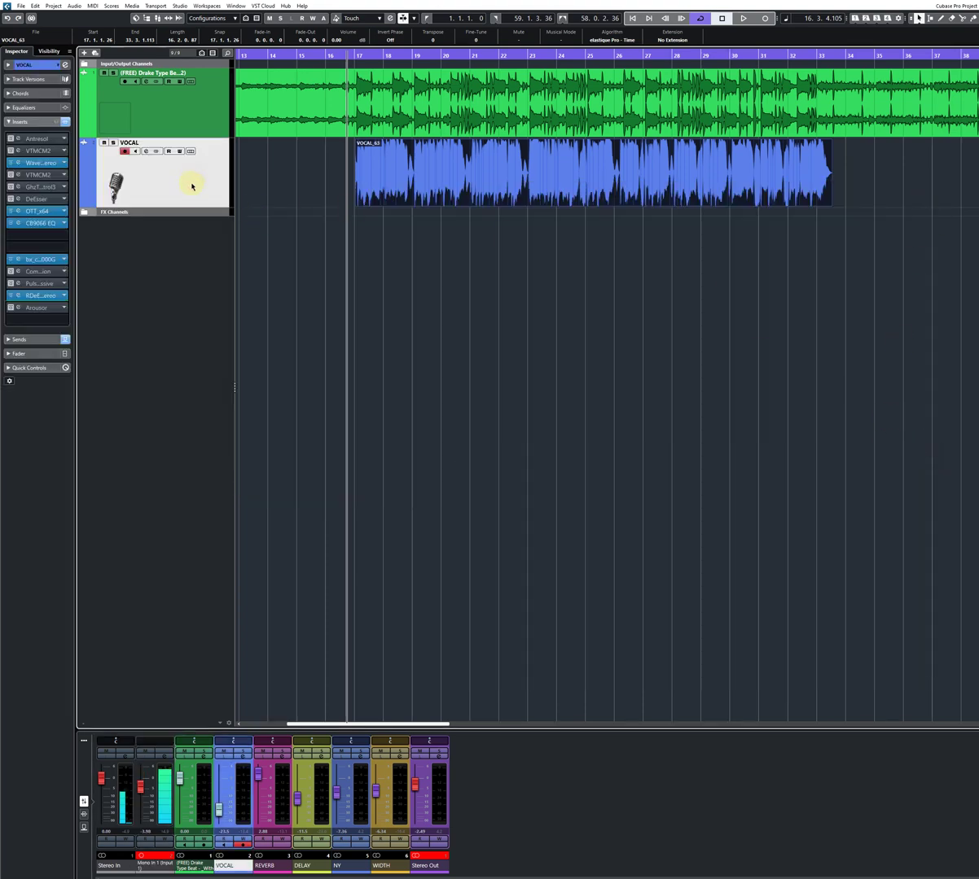
left_click(39, 165)
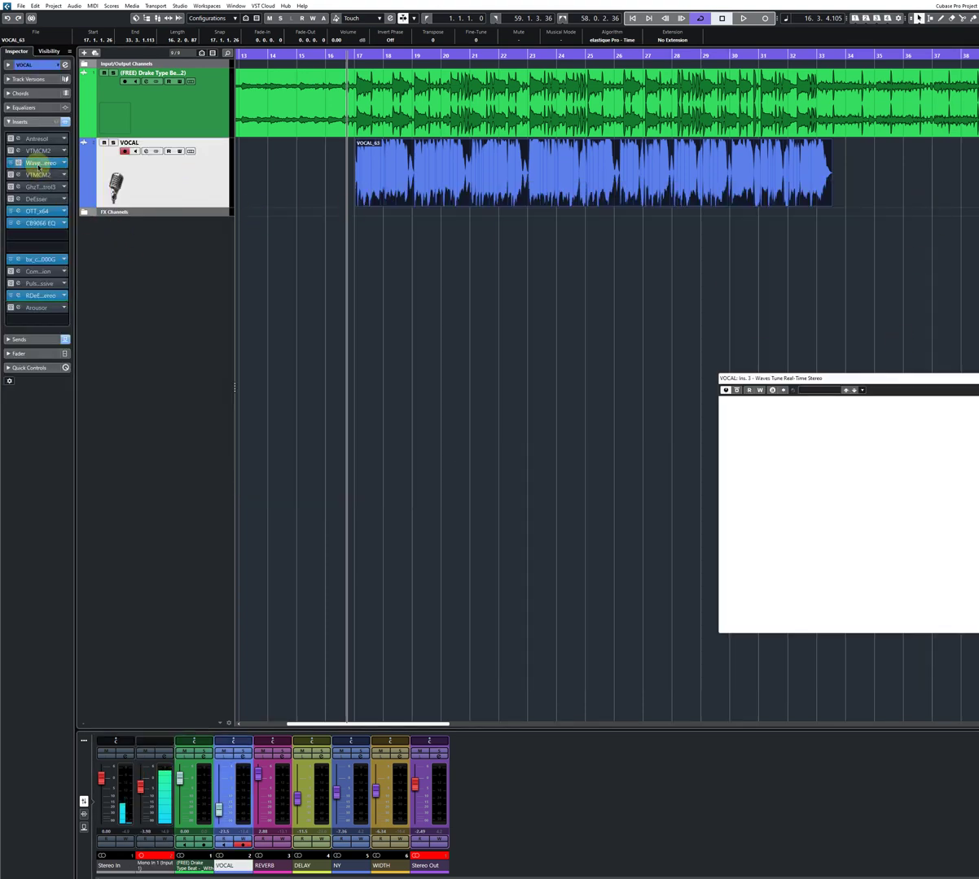
left_click_drag(862, 379, 482, 186)
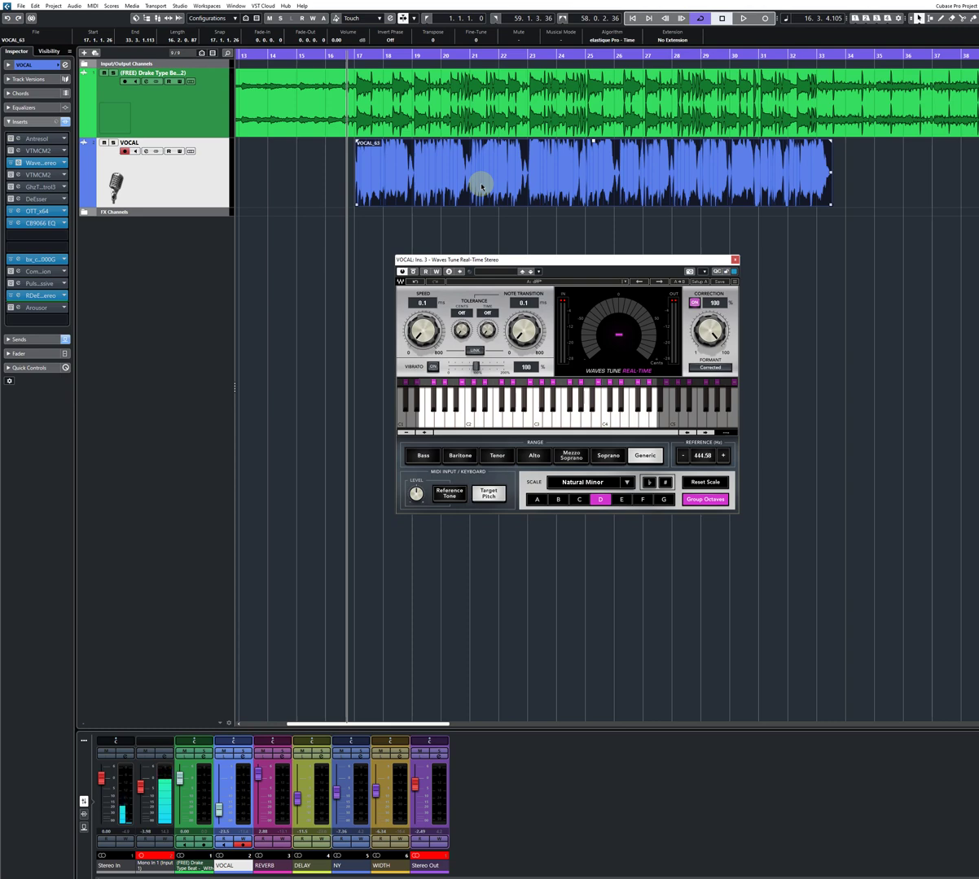
left_click(736, 260)
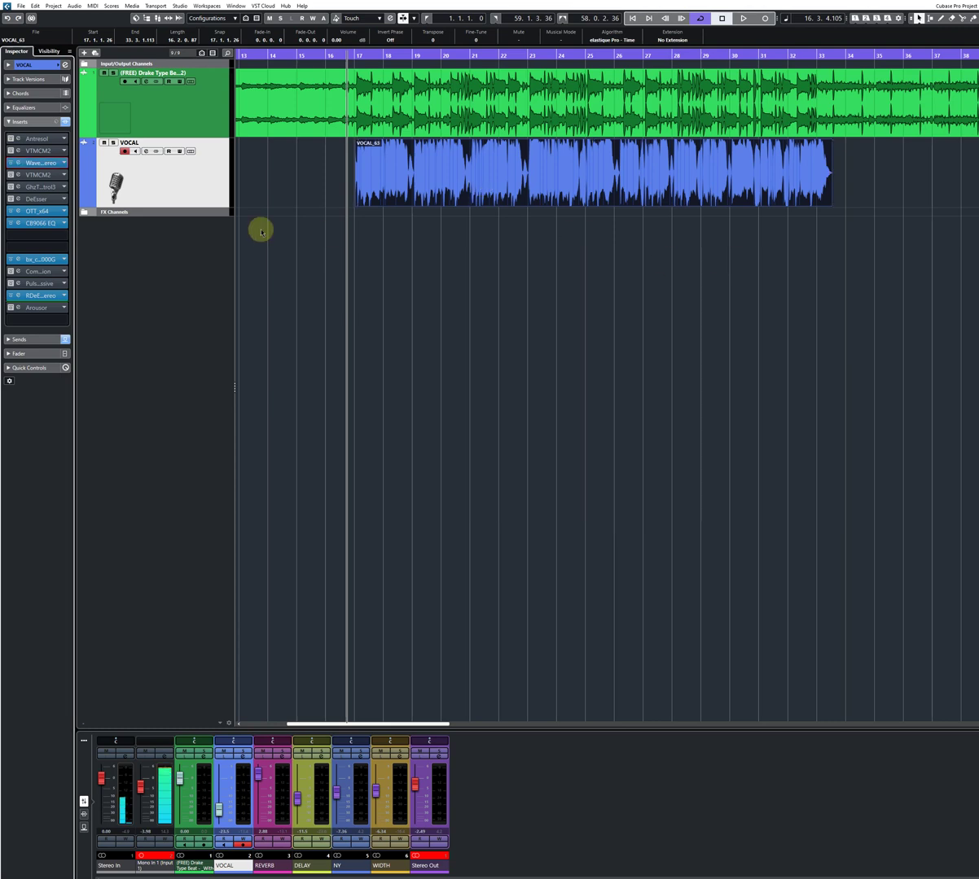
- Remove all inactive inserts from the VOCAL track, keeping only Waves Tune, OTT_x64, CB9066 EQ, the bx plug-in and RDeEsser
left_click_drag(67, 144, 23, 166)
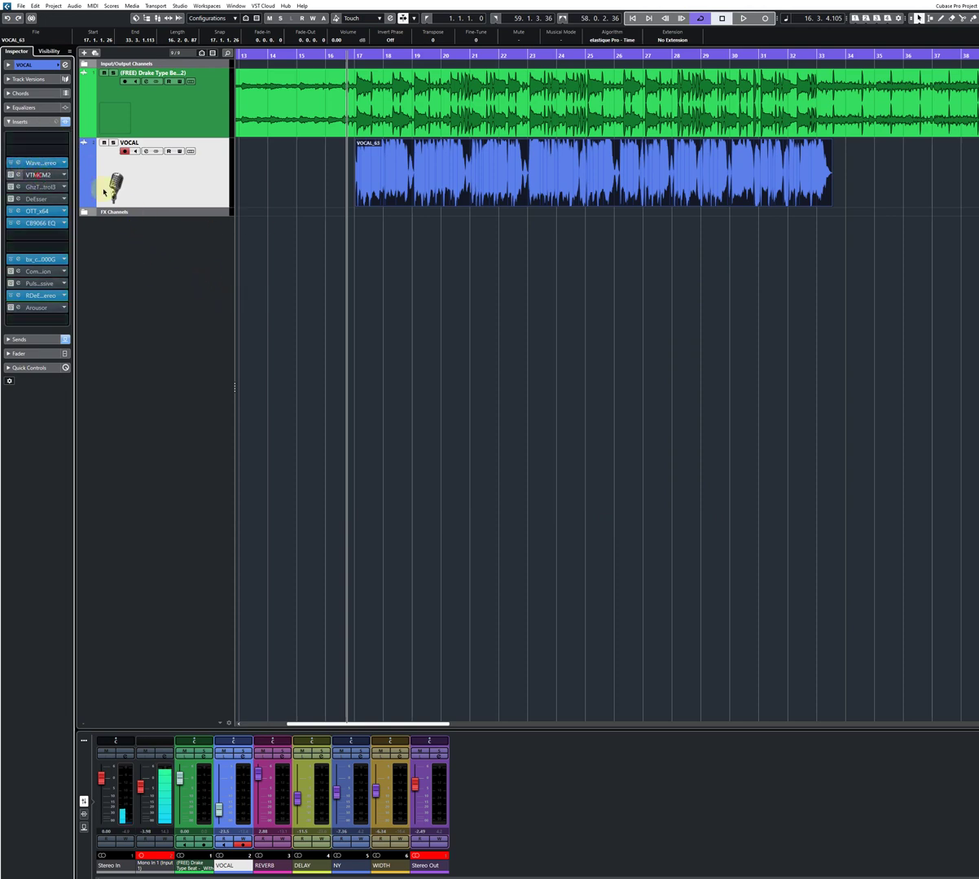
left_click_drag(104, 192, 101, 193)
left_click_drag(36, 186, 130, 233)
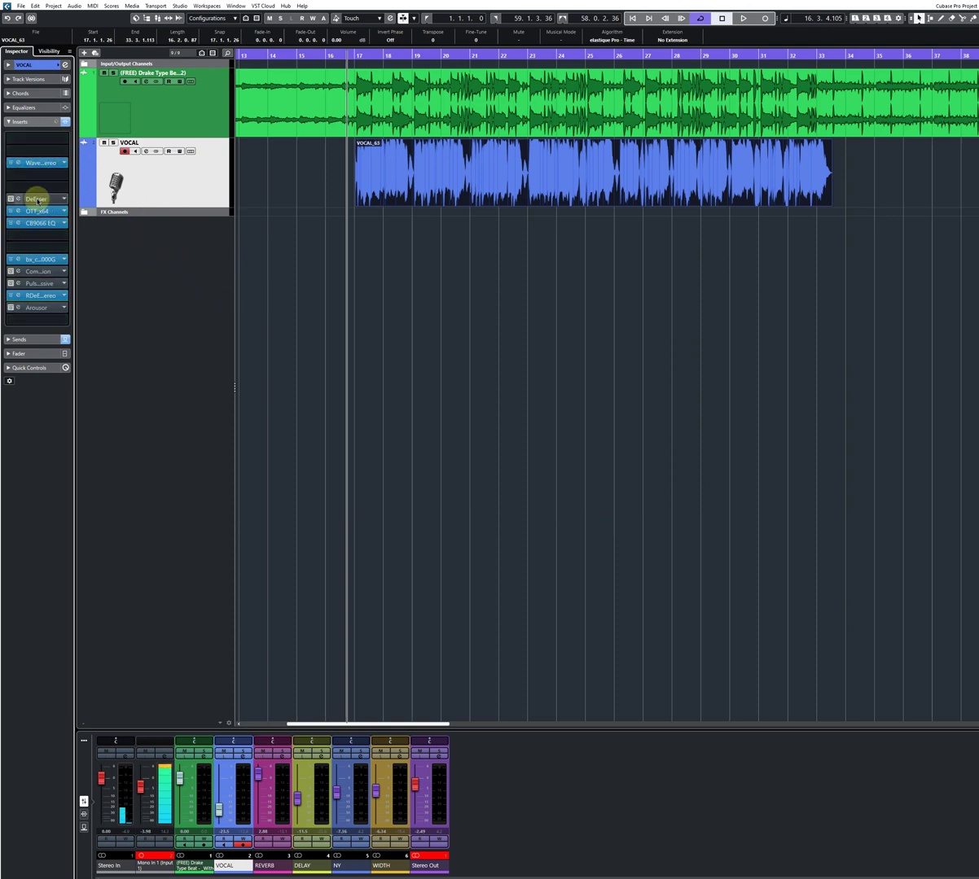
left_click_drag(37, 198, 105, 258)
left_click_drag(33, 282, 23, 281)
left_click_drag(134, 280, 135, 280)
left_click_drag(42, 295, 43, 296)
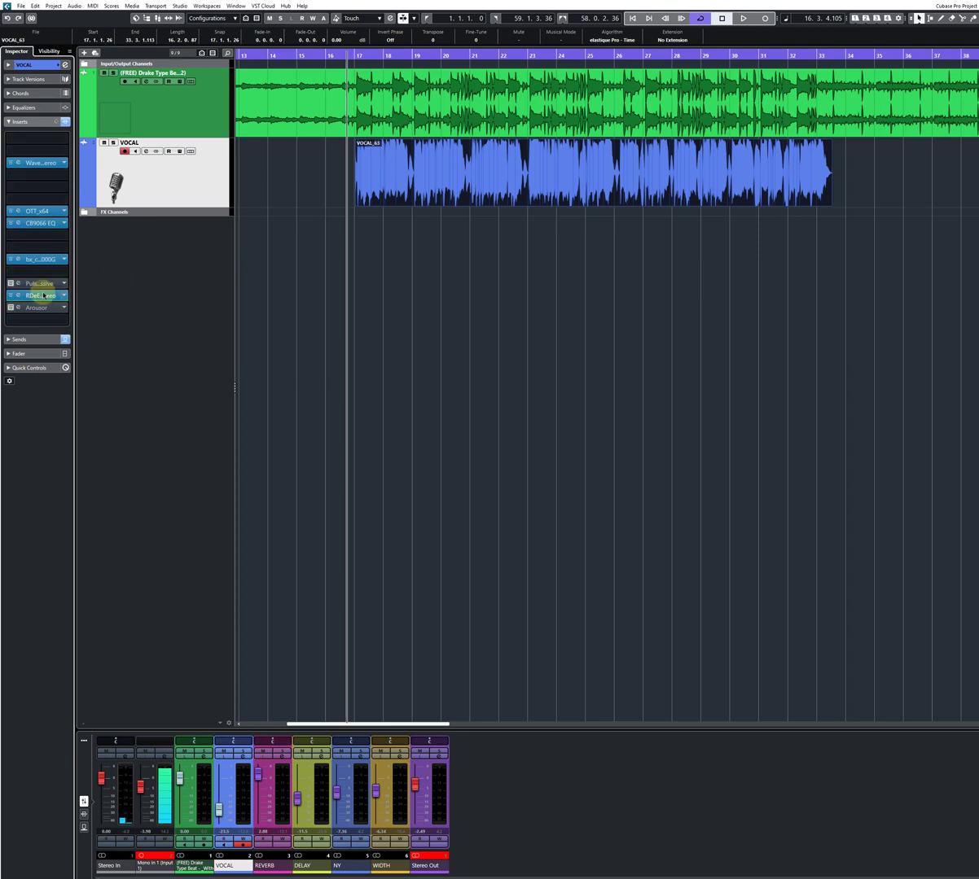
left_click_drag(101, 293, 79, 308)
left_click_drag(146, 313, 168, 314)
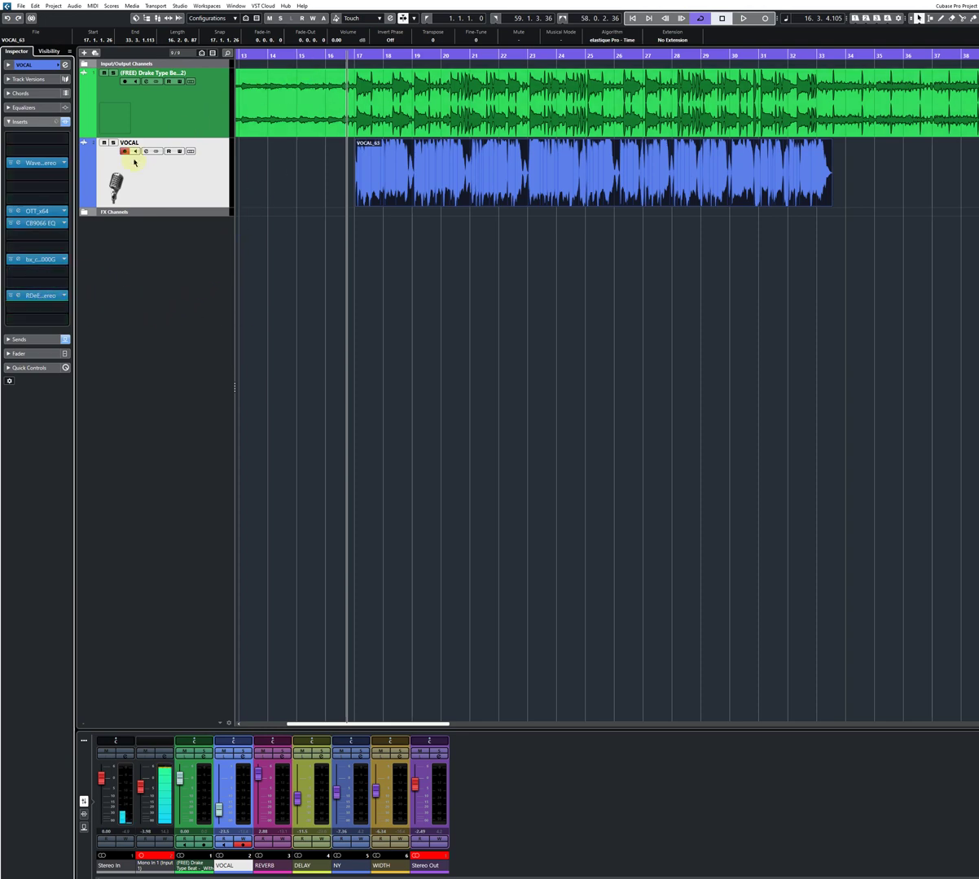
- Bypass each of the five remaining inserts on the VOCAL track
left_click(10, 163)
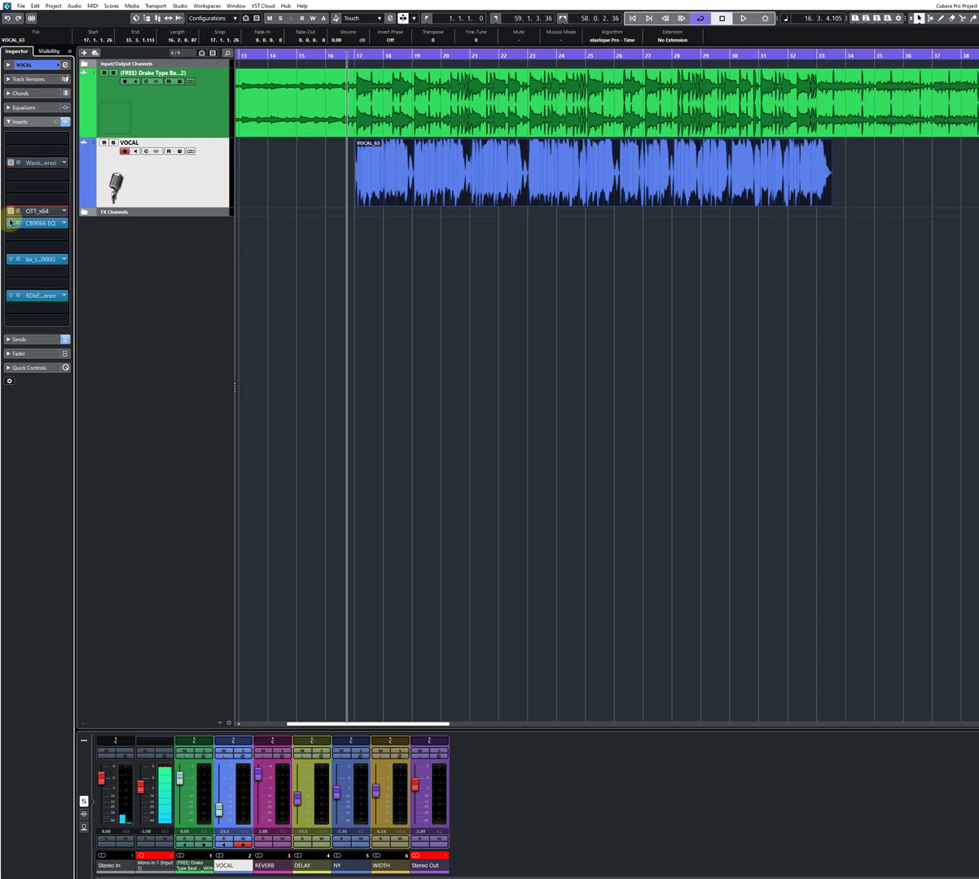
left_click(9, 222)
left_click(10, 259)
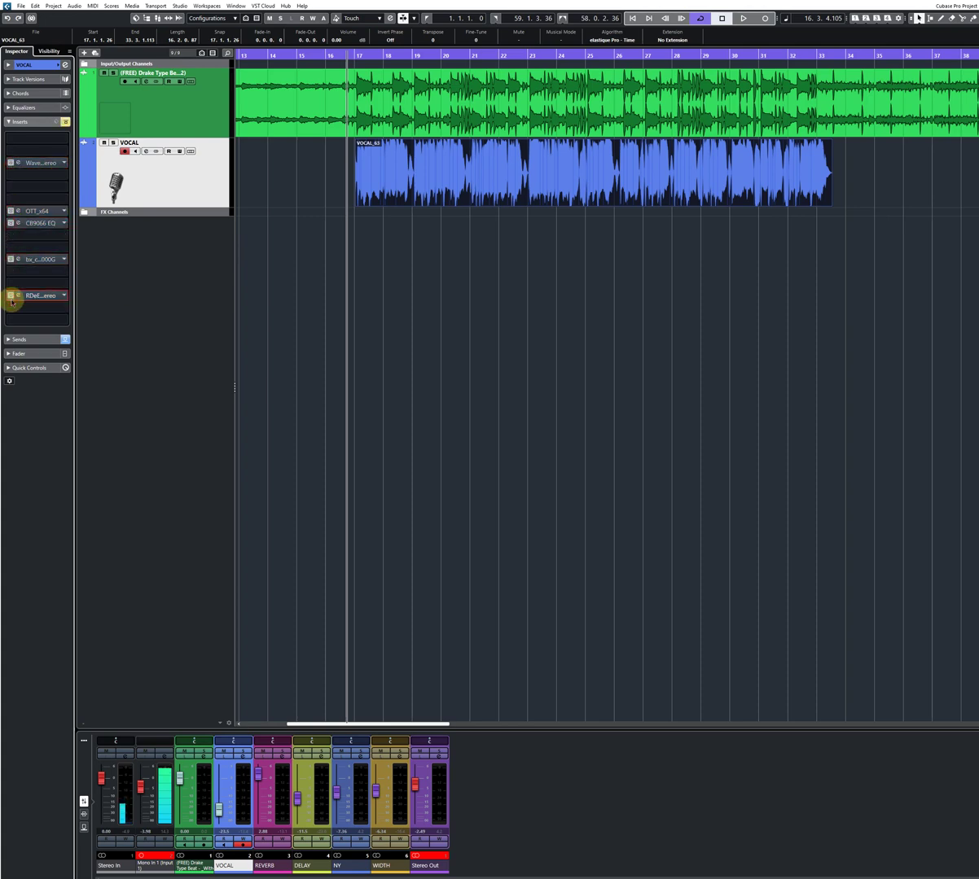
- Play the section with the dry vocal and activate the Waves Tune Real-Time insert during playback
left_click(740, 19)
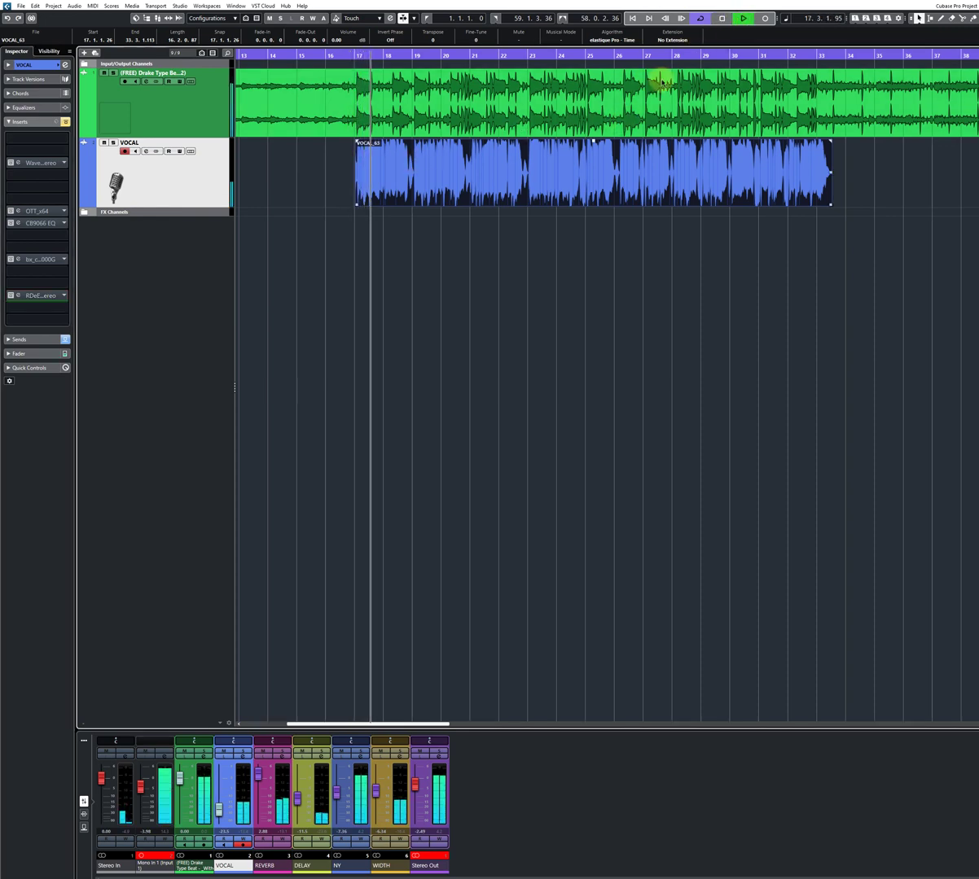
left_click(722, 18)
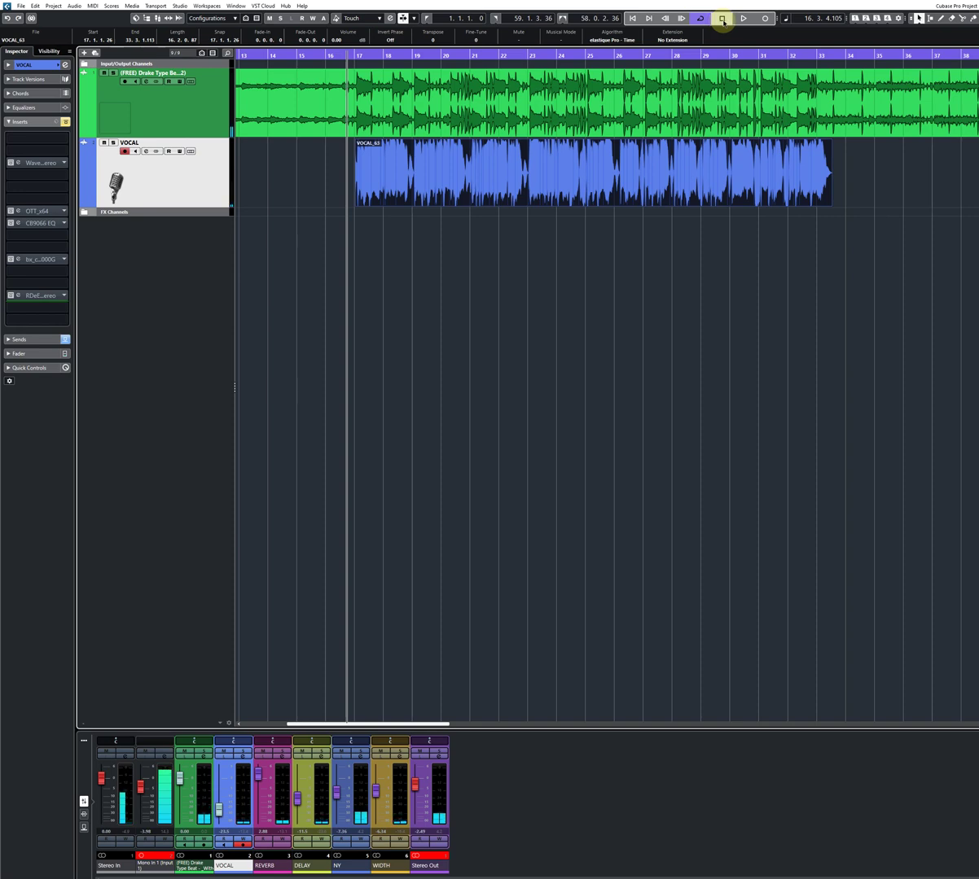
left_click(740, 19)
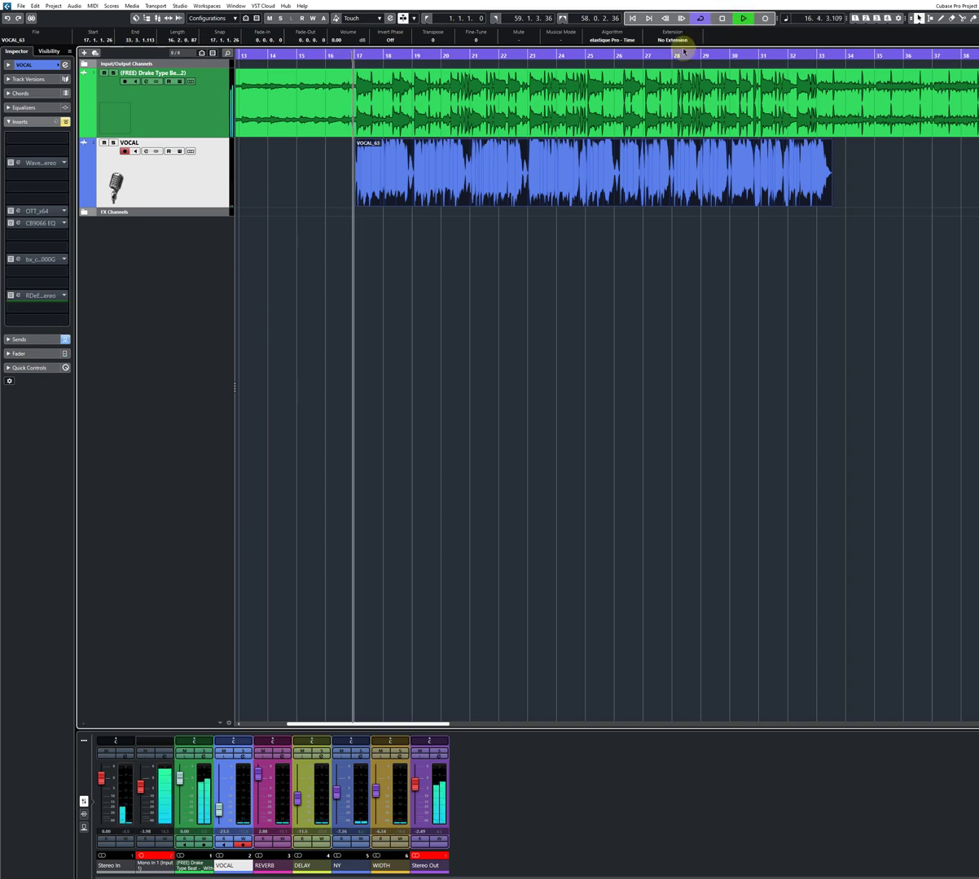
left_click(36, 162)
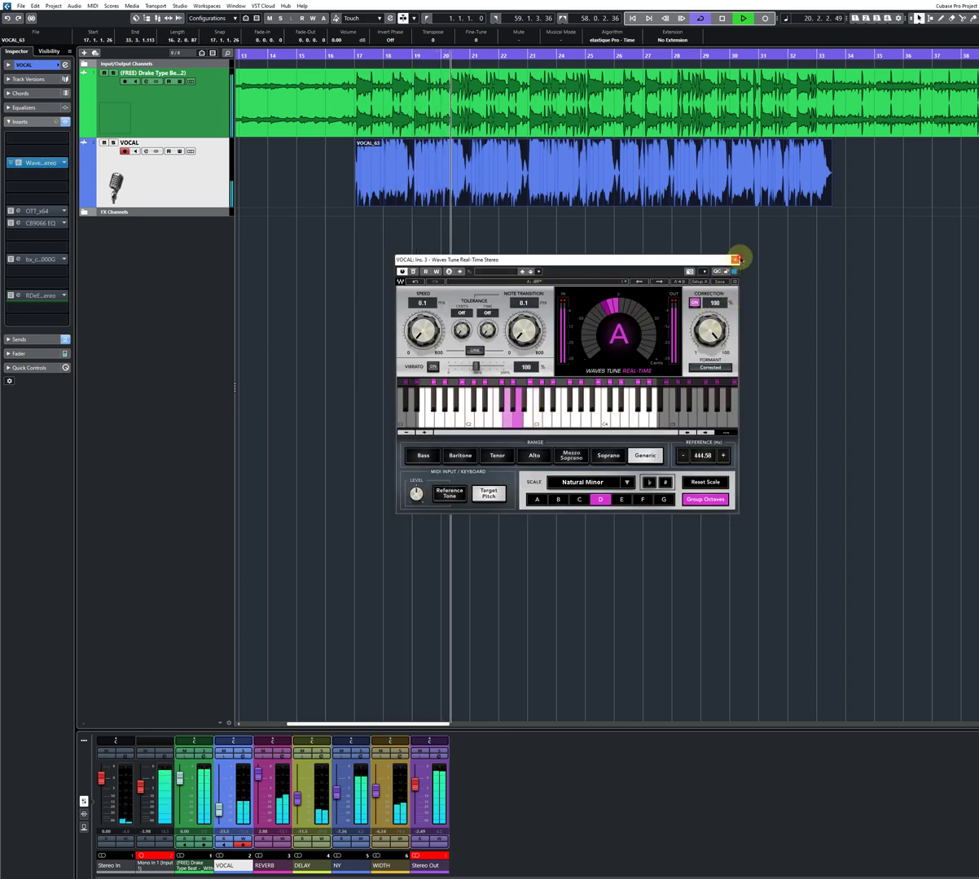
left_click(734, 260)
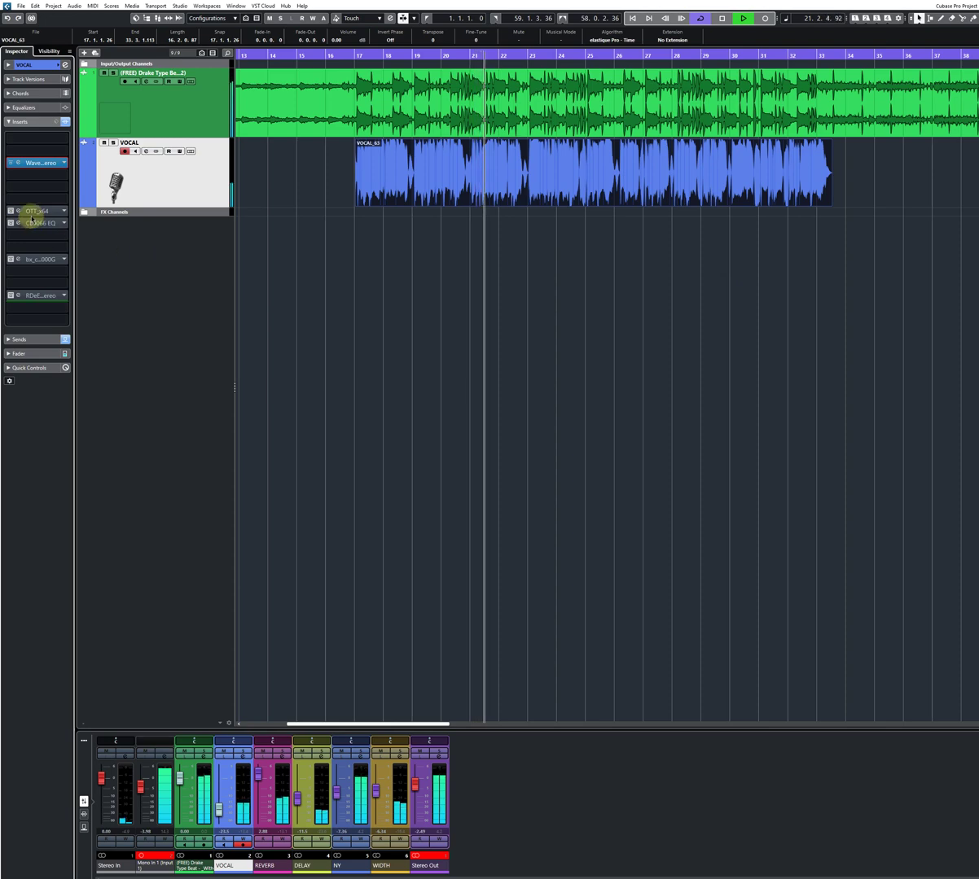
- Activate the OTT_x64 insert on the VOCAL track and compare the vocal with it off and on, leaving it on
left_click(32, 211)
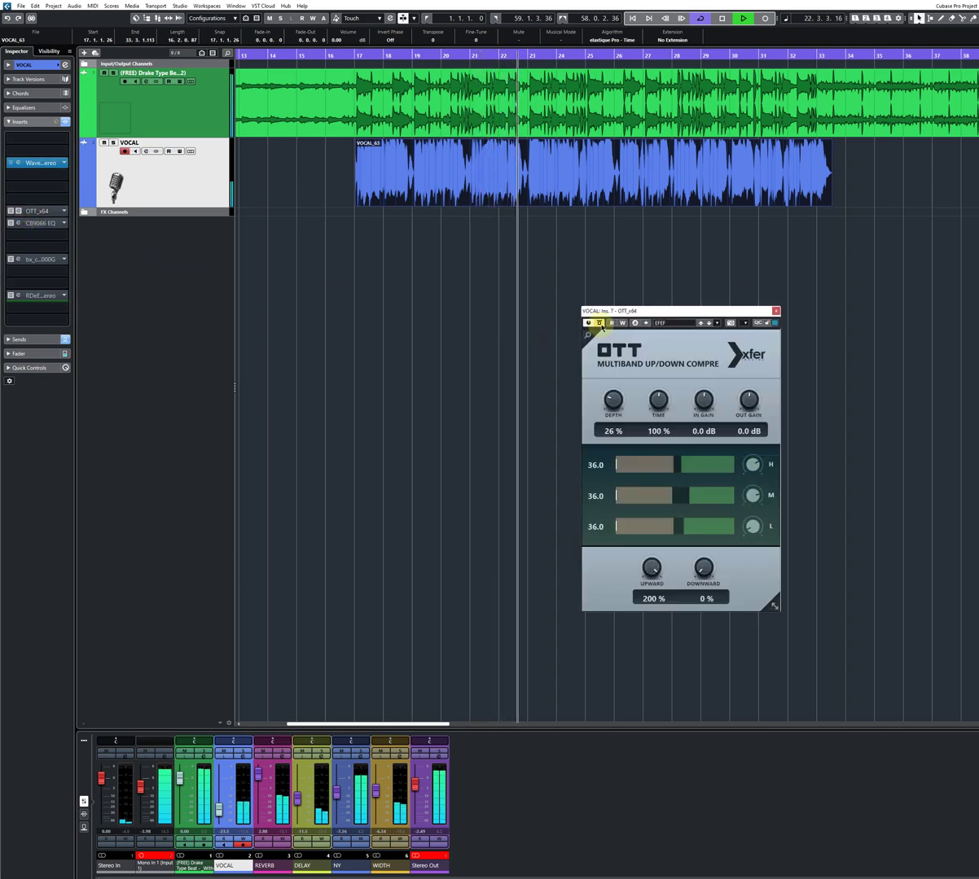
left_click_drag(634, 316, 507, 265)
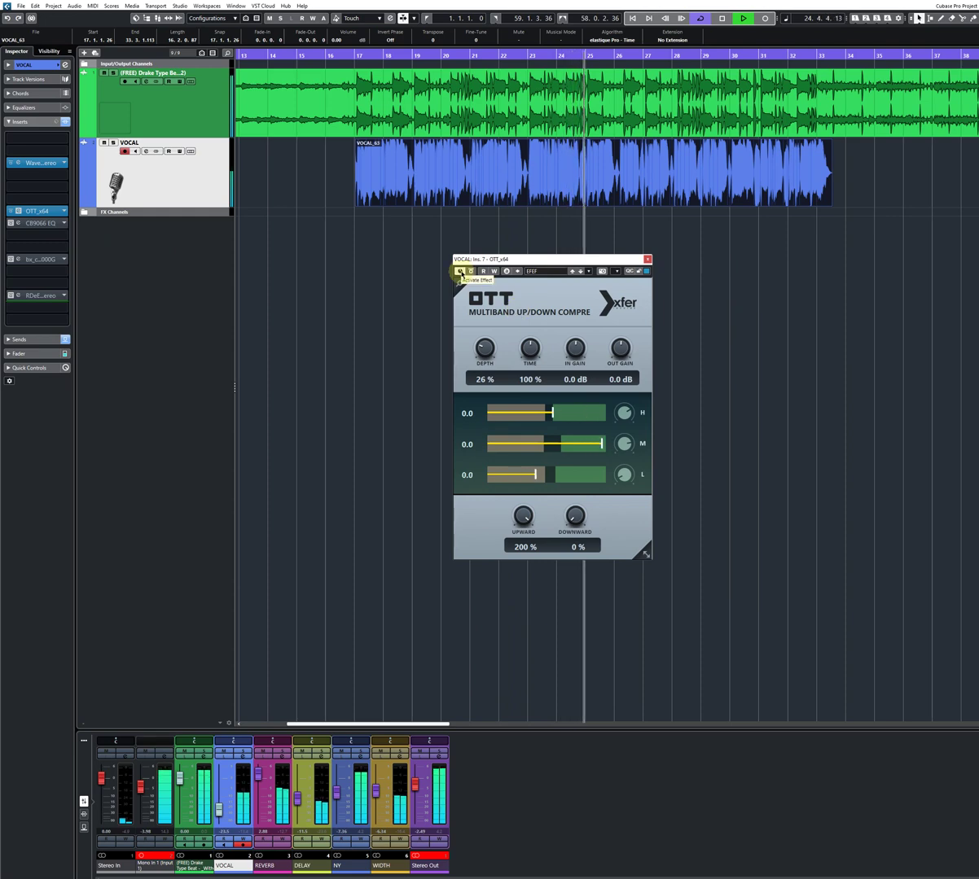
left_click(460, 272)
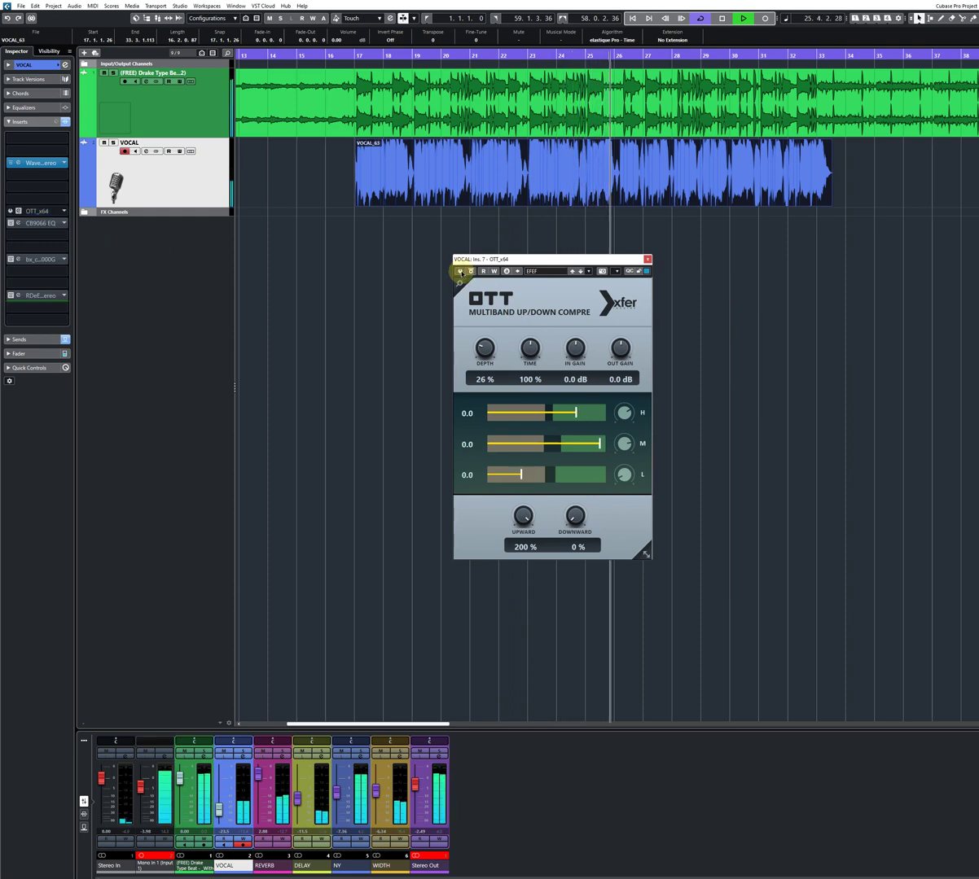
left_click(460, 272)
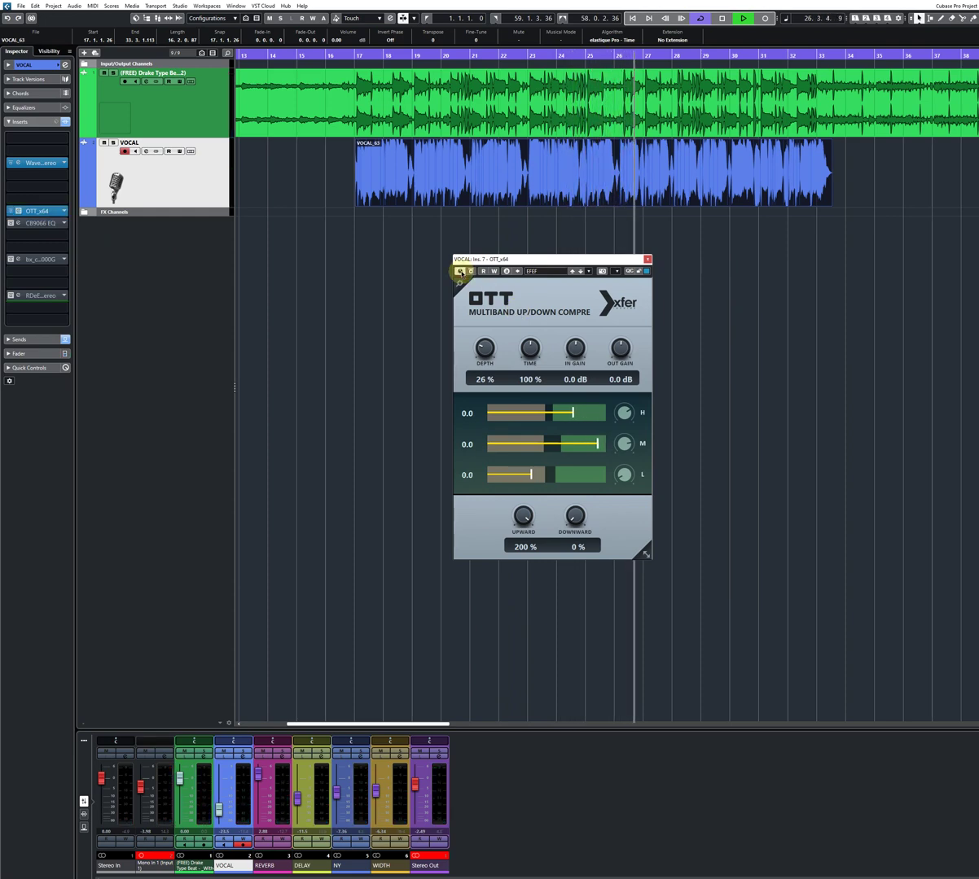
- Activate the CB9066 EQ insert on the VOCAL track, view its settings, and compare the vocal with it off and on, leaving it on
left_click(648, 259)
left_click(10, 222)
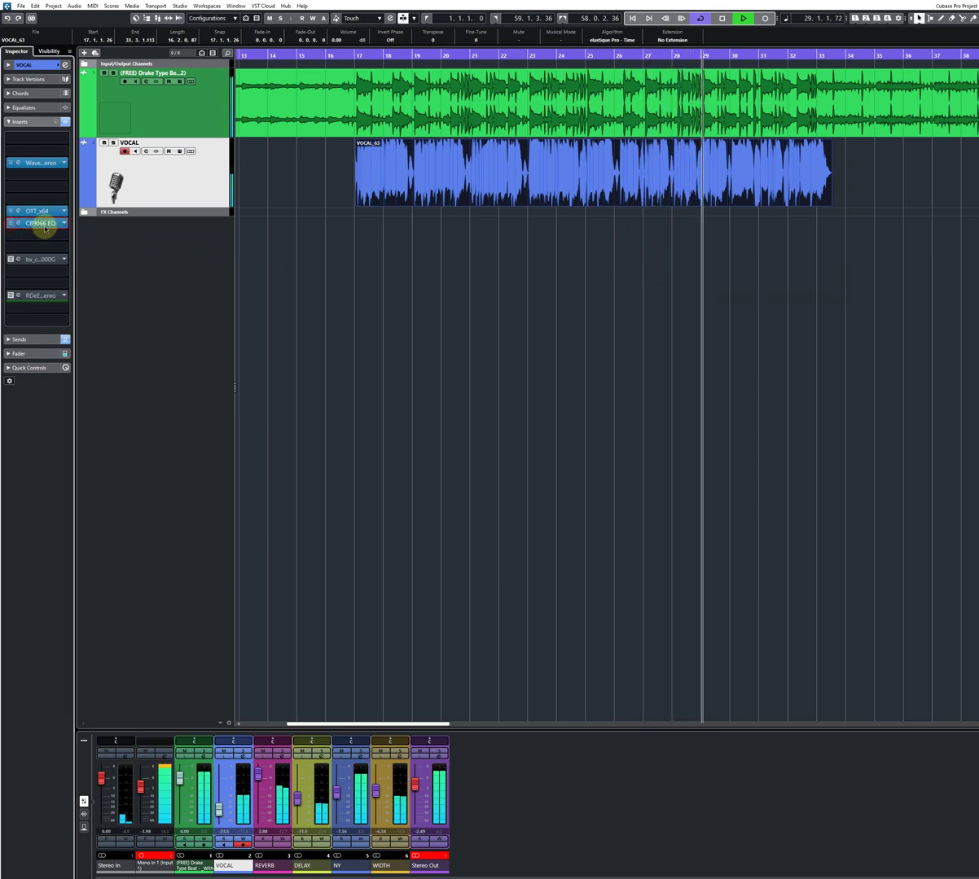
left_click(48, 222)
left_click_drag(730, 392, 445, 348)
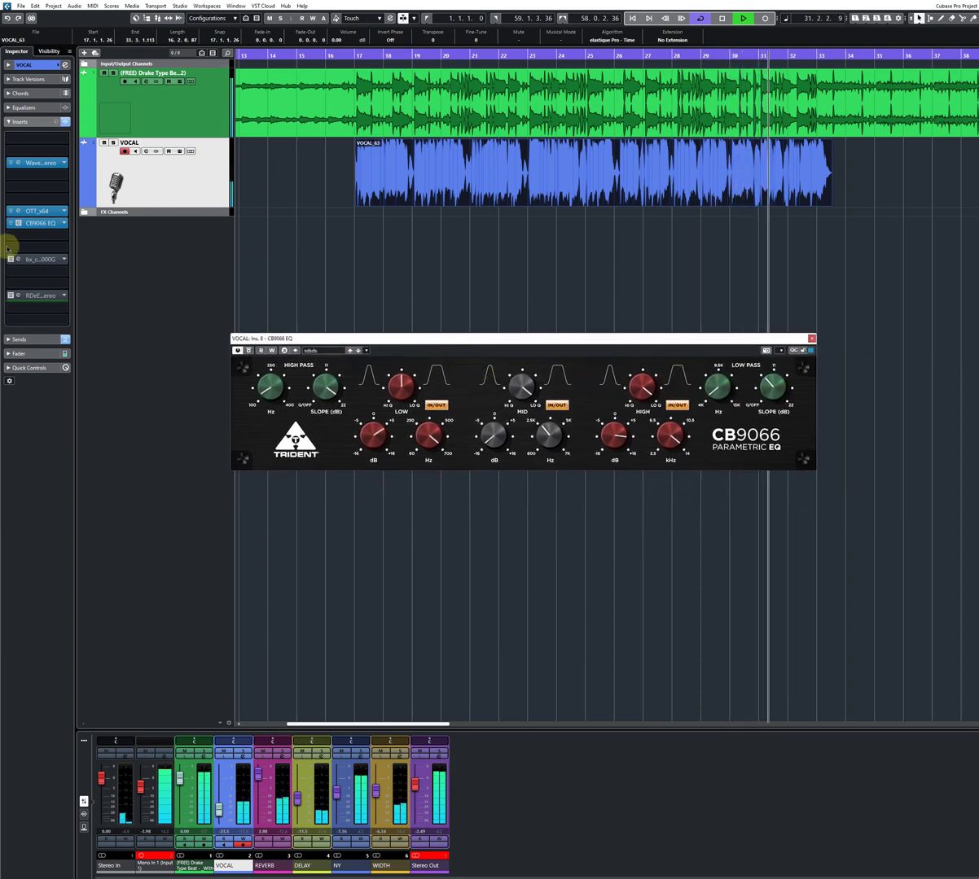
left_click(18, 222)
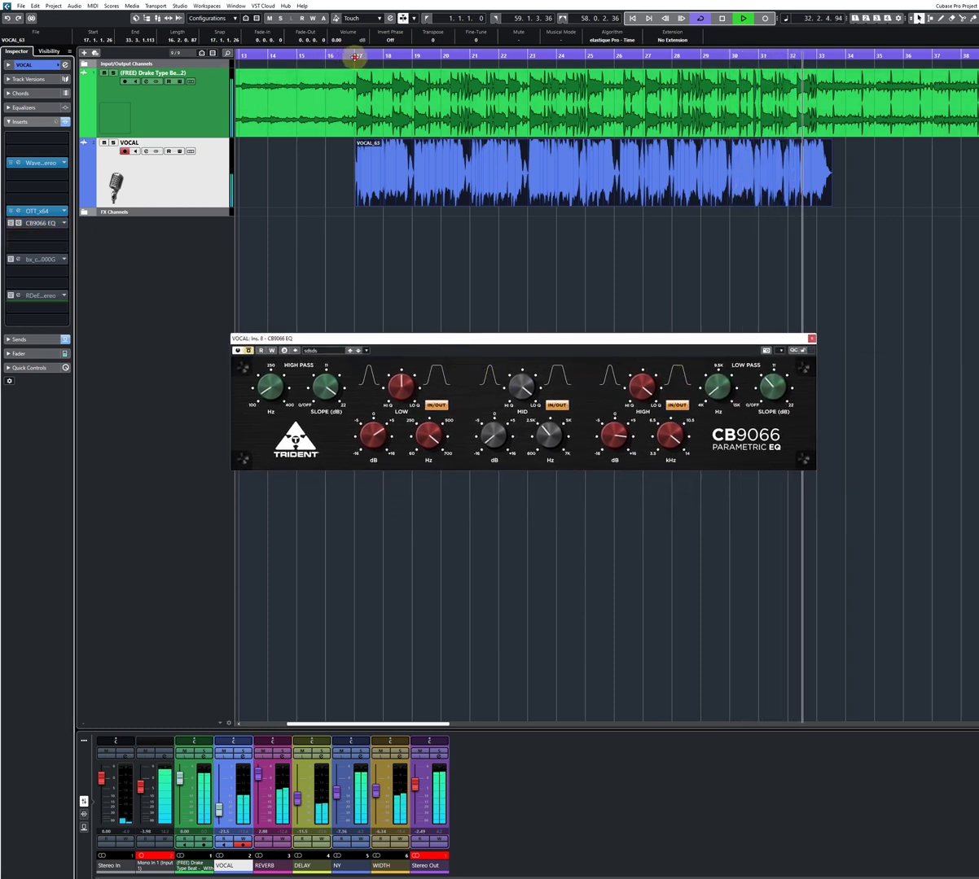
left_click(17, 222)
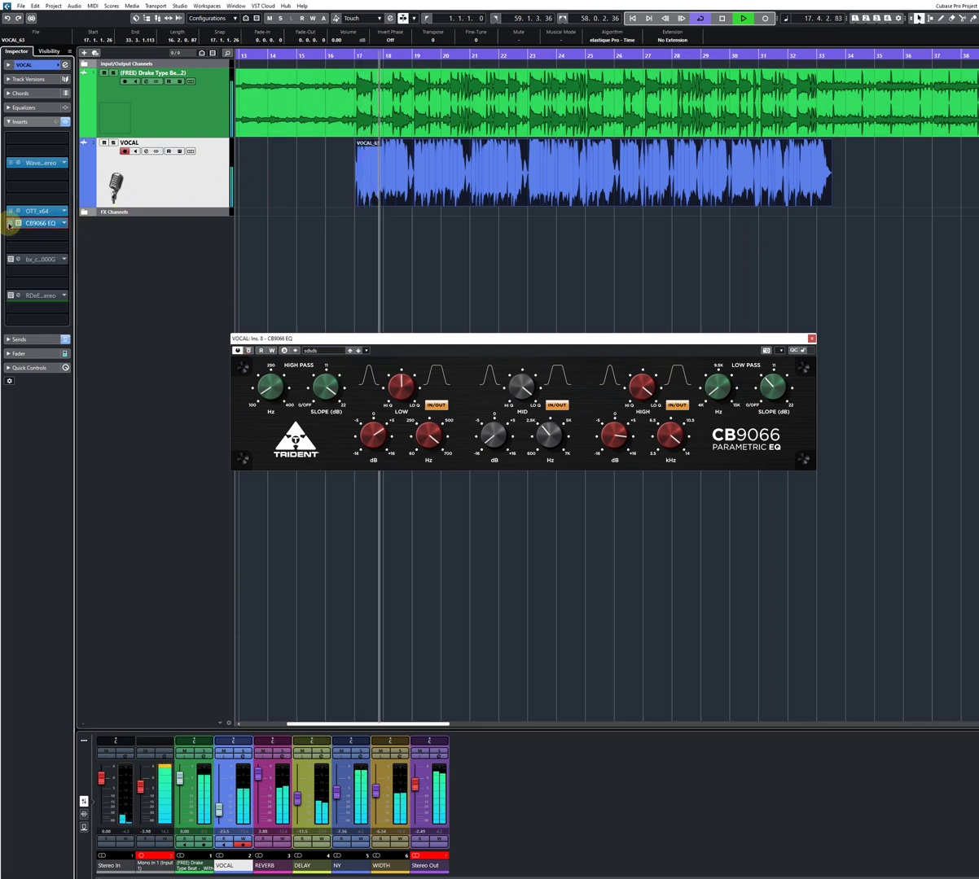
left_click(811, 338)
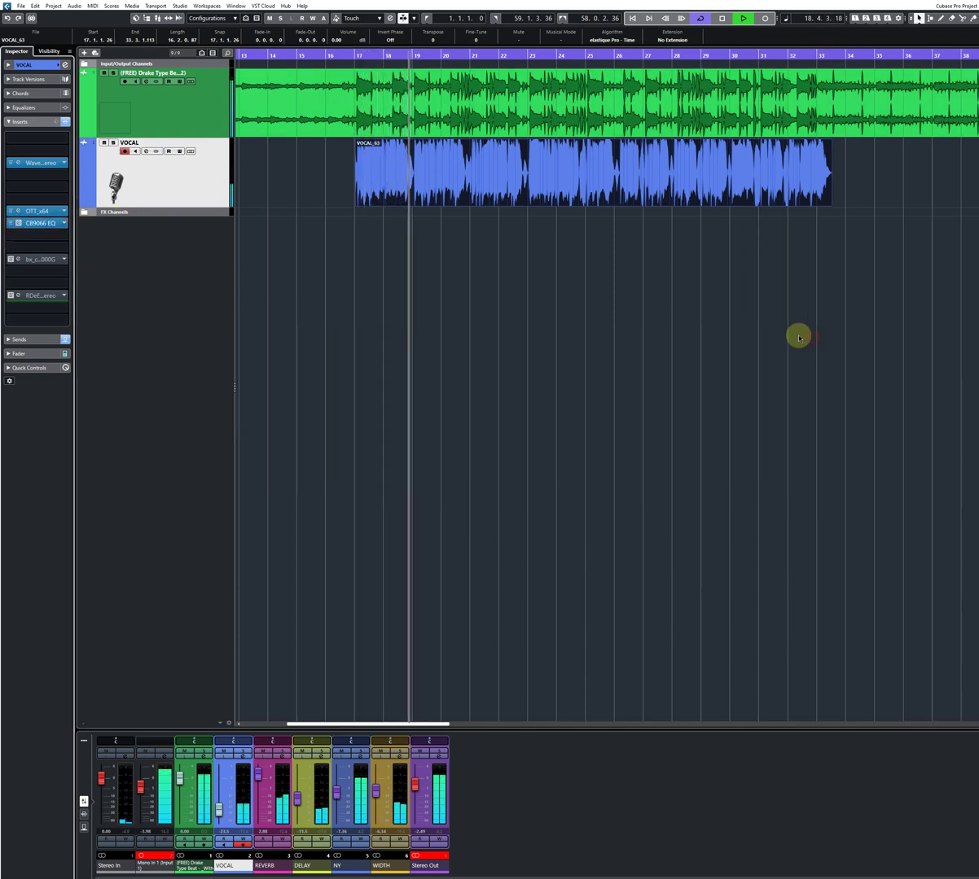
- Activate the bx_console SSL 4000 G insert on the VOCAL track, view its settings, and activate the RDeEsser insert as well
left_click(38, 258)
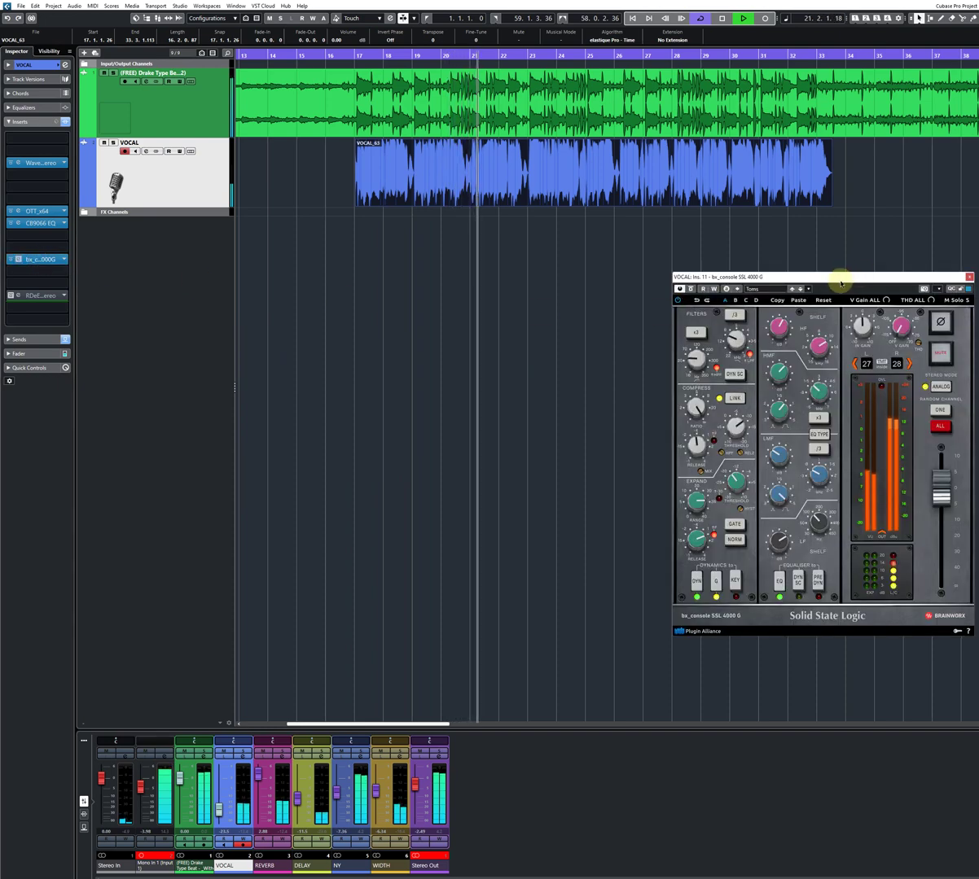
left_click_drag(837, 279, 529, 253)
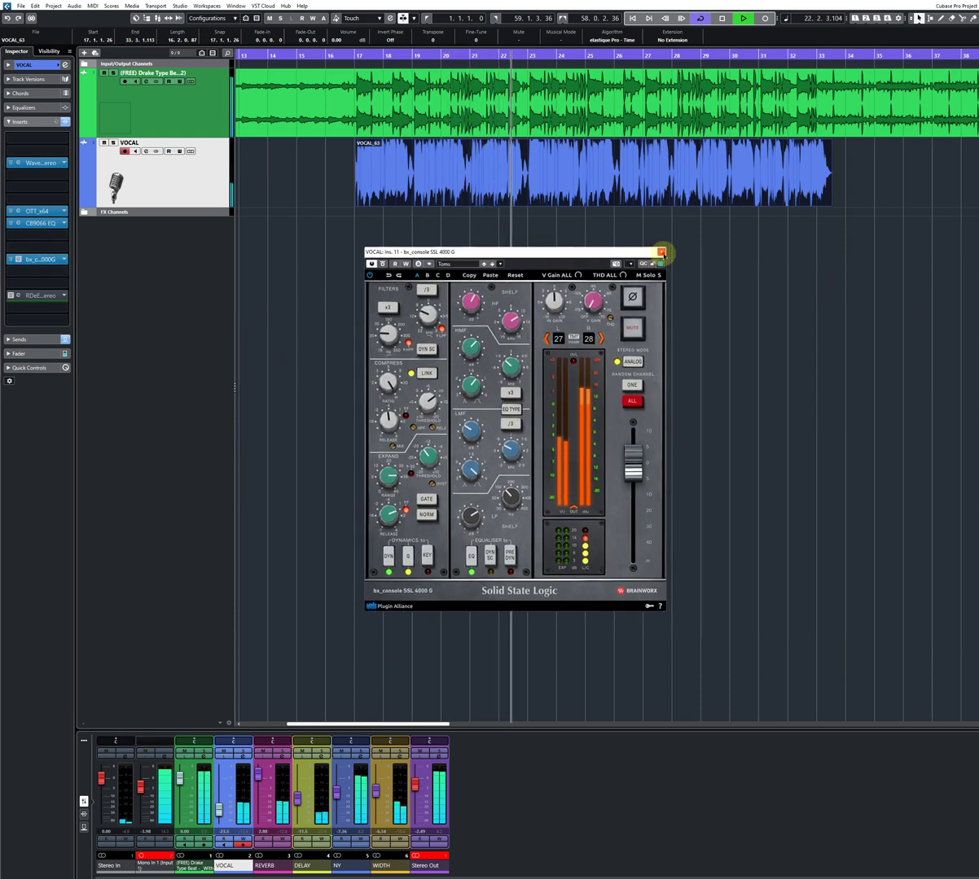
left_click(661, 252)
left_click(11, 296)
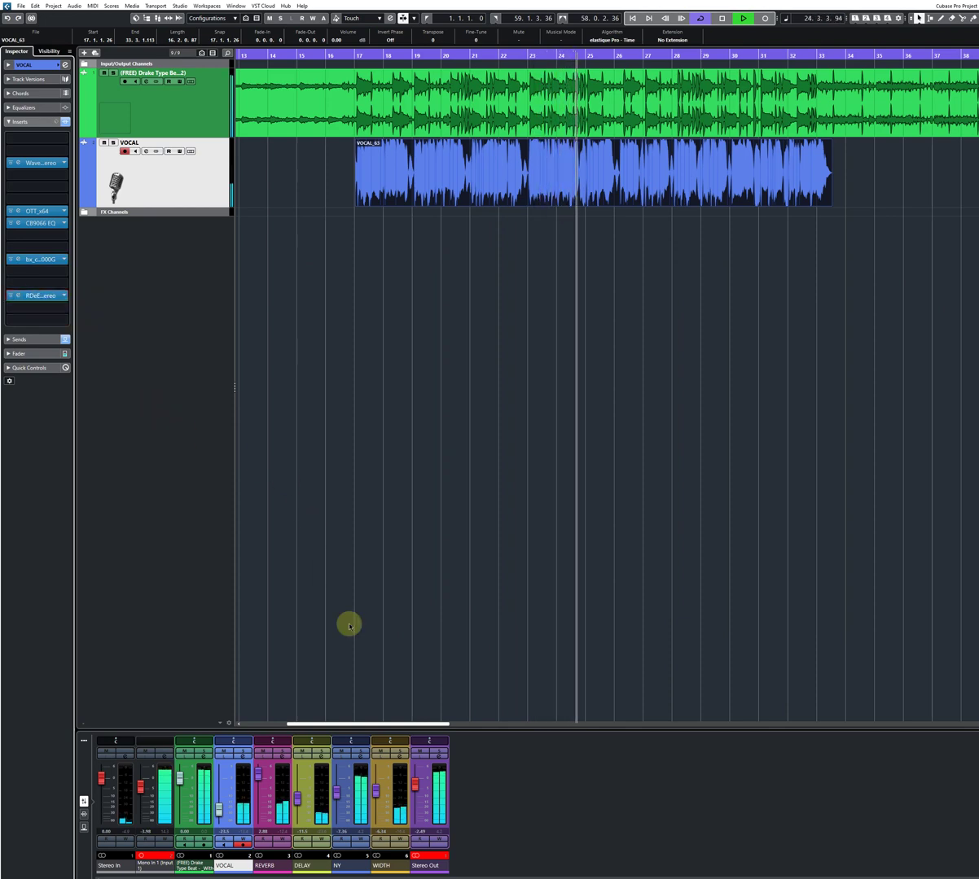
- Open the Stereo Out channel settings to examine the inserts on the master channel
left_click(438, 759)
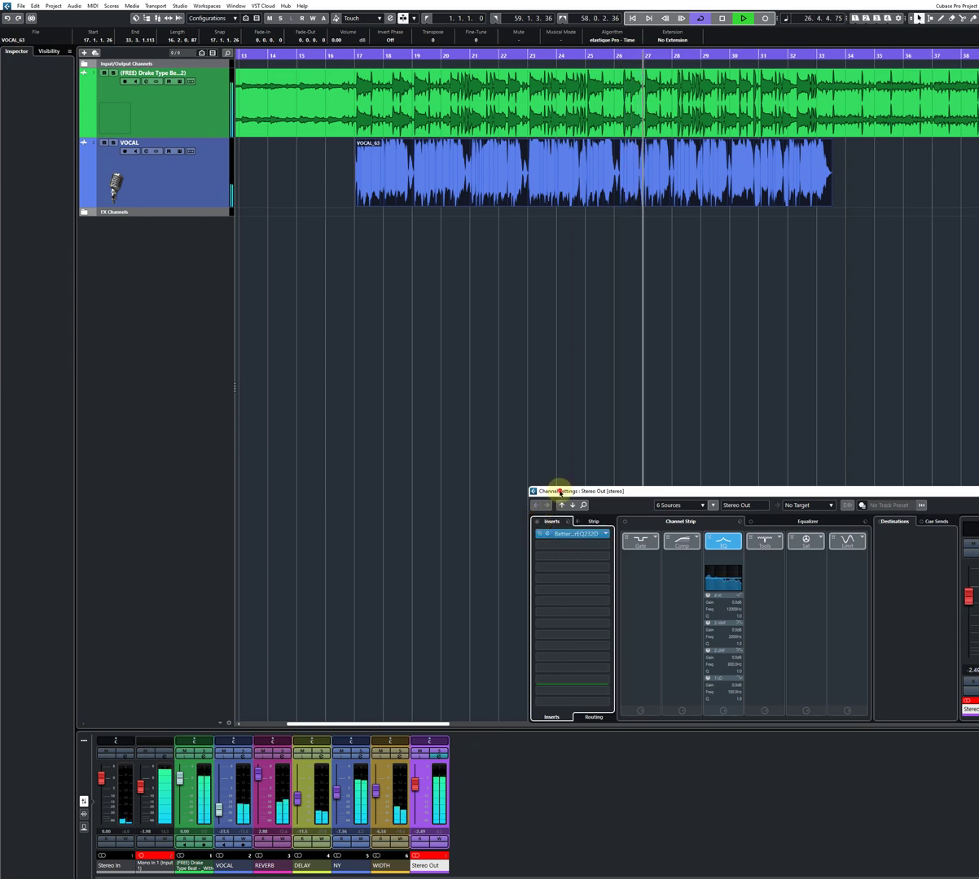
left_click_drag(562, 493, 390, 428)
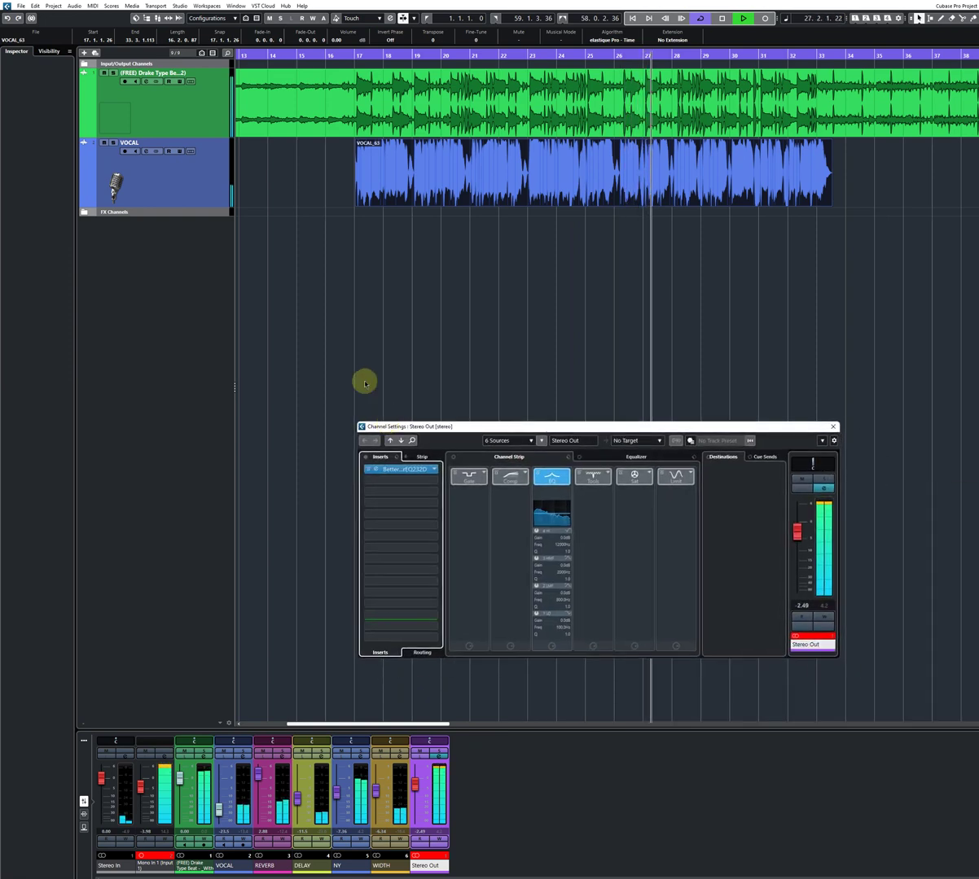
- Restart playback from bar 17 and mute the beat track and the REVERB, DELAY and WIDTH channels
left_click(356, 56)
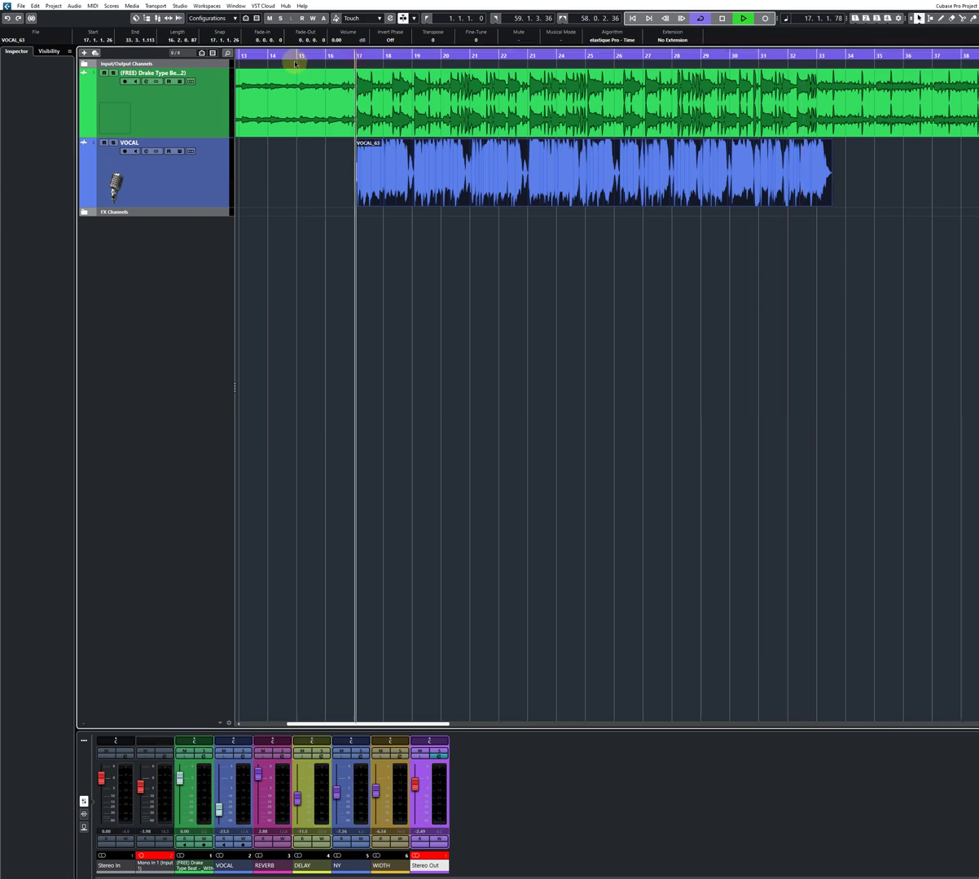
left_click(103, 74)
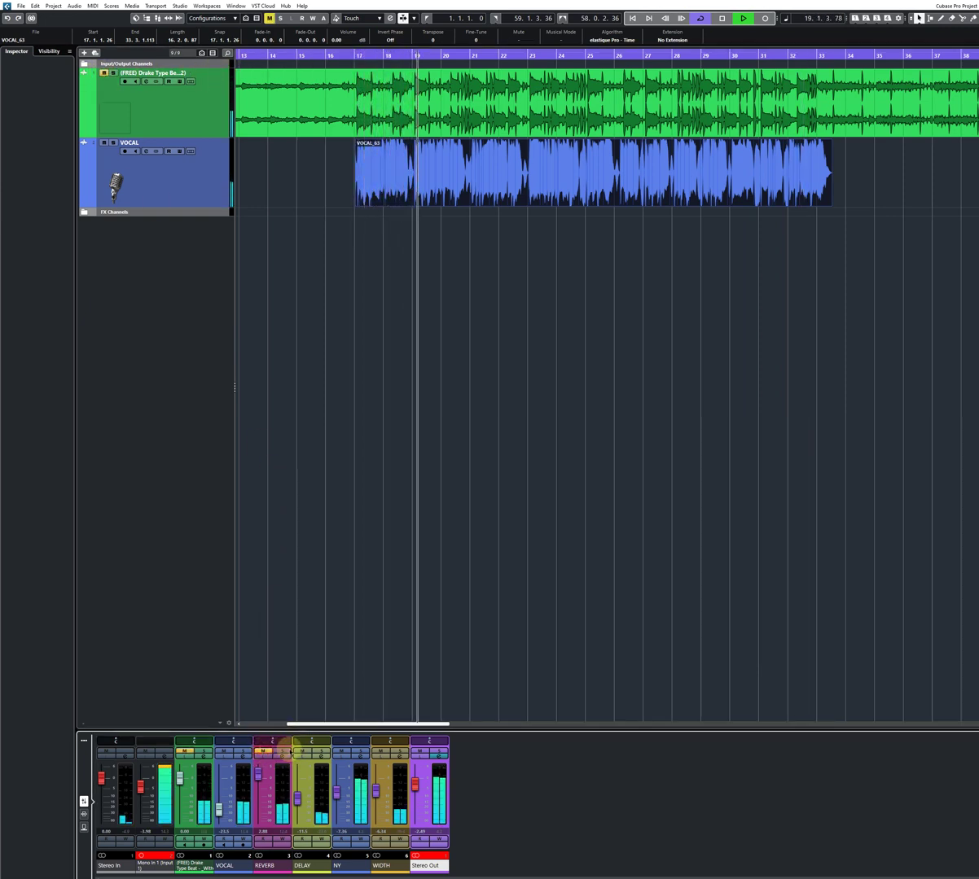
left_click(262, 751)
left_click(302, 751)
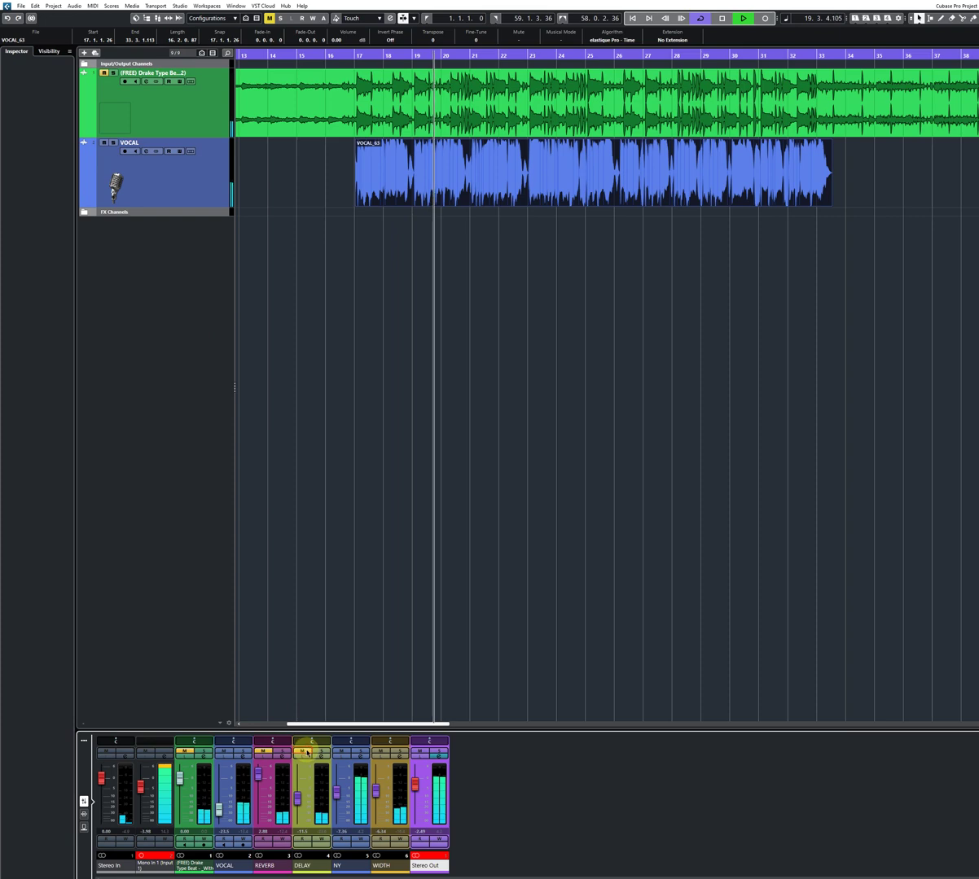
left_click(380, 751)
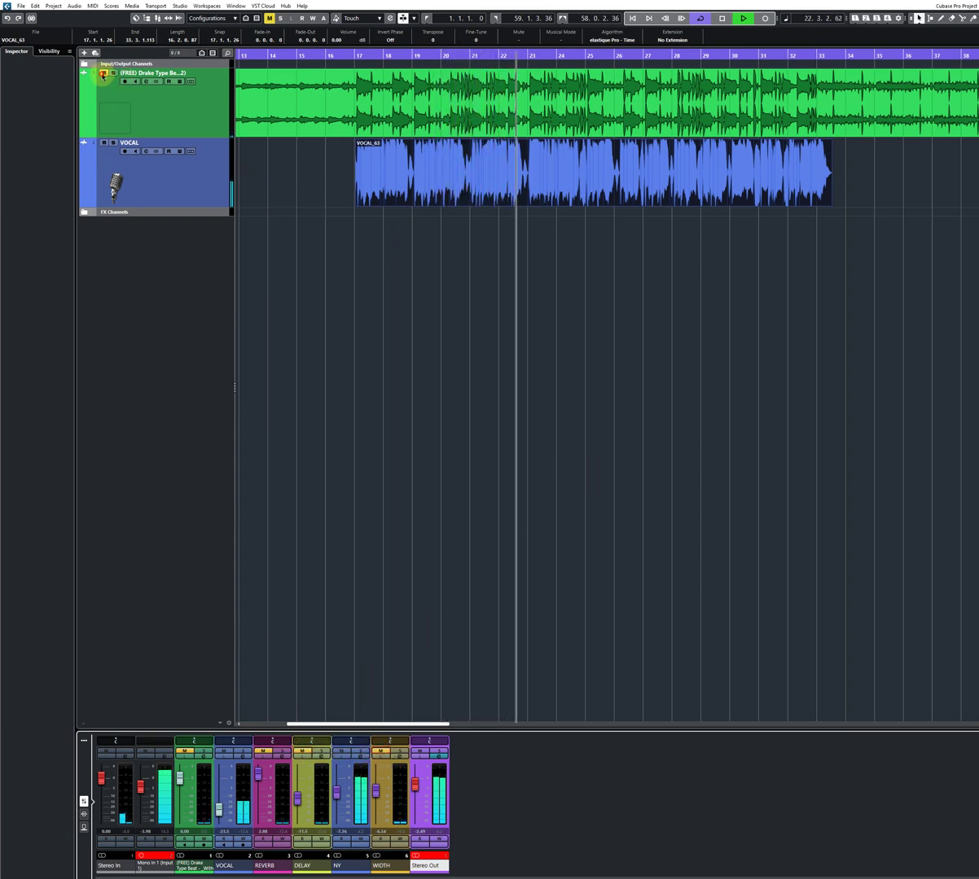
- Select the VOCAL track and stop playback
left_click(205, 183)
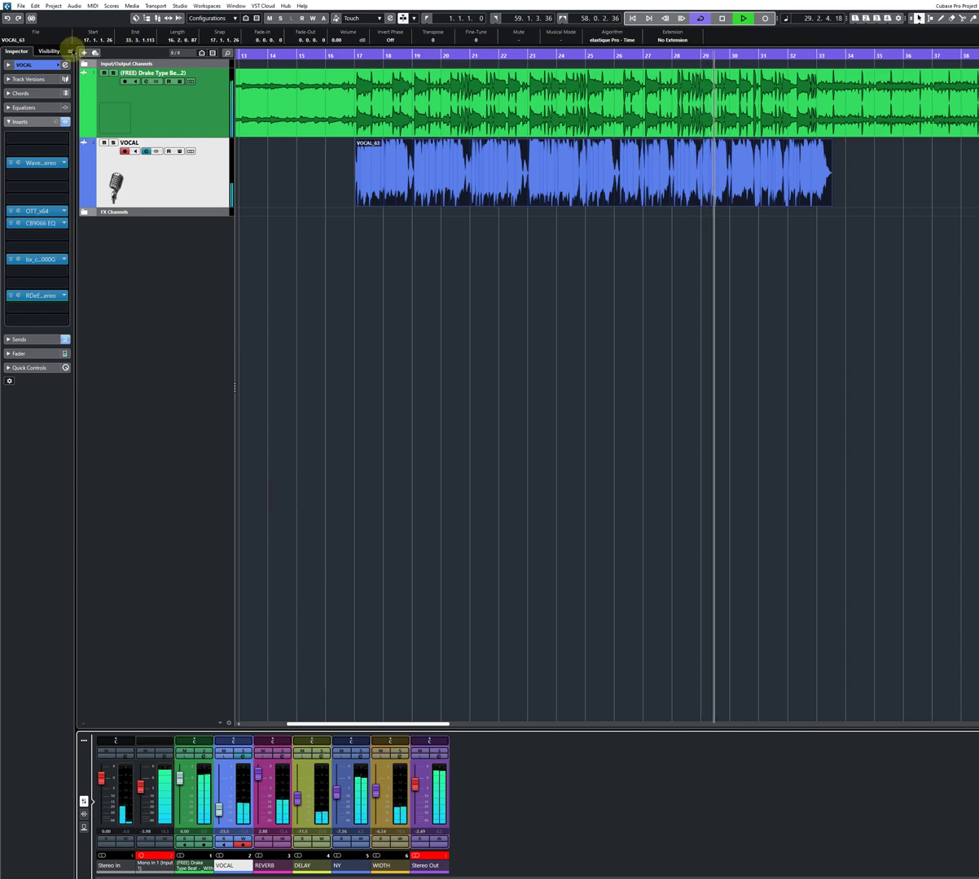
left_click(22, 6)
left_click(37, 65)
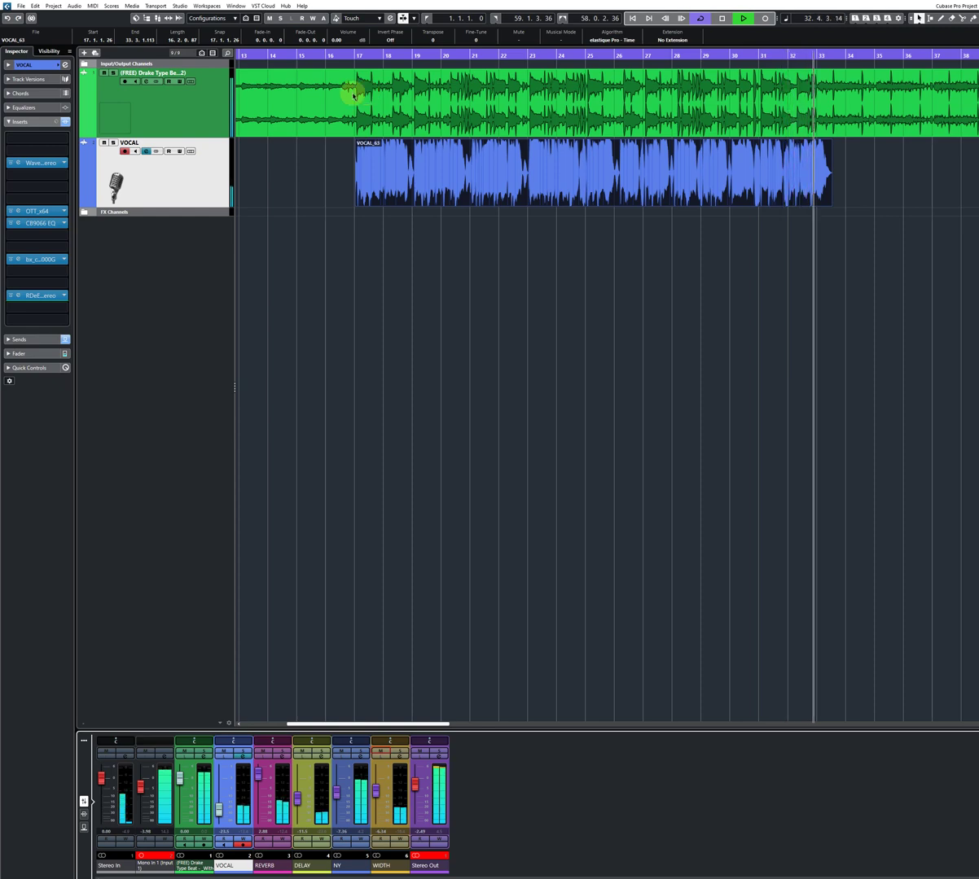
key("space")
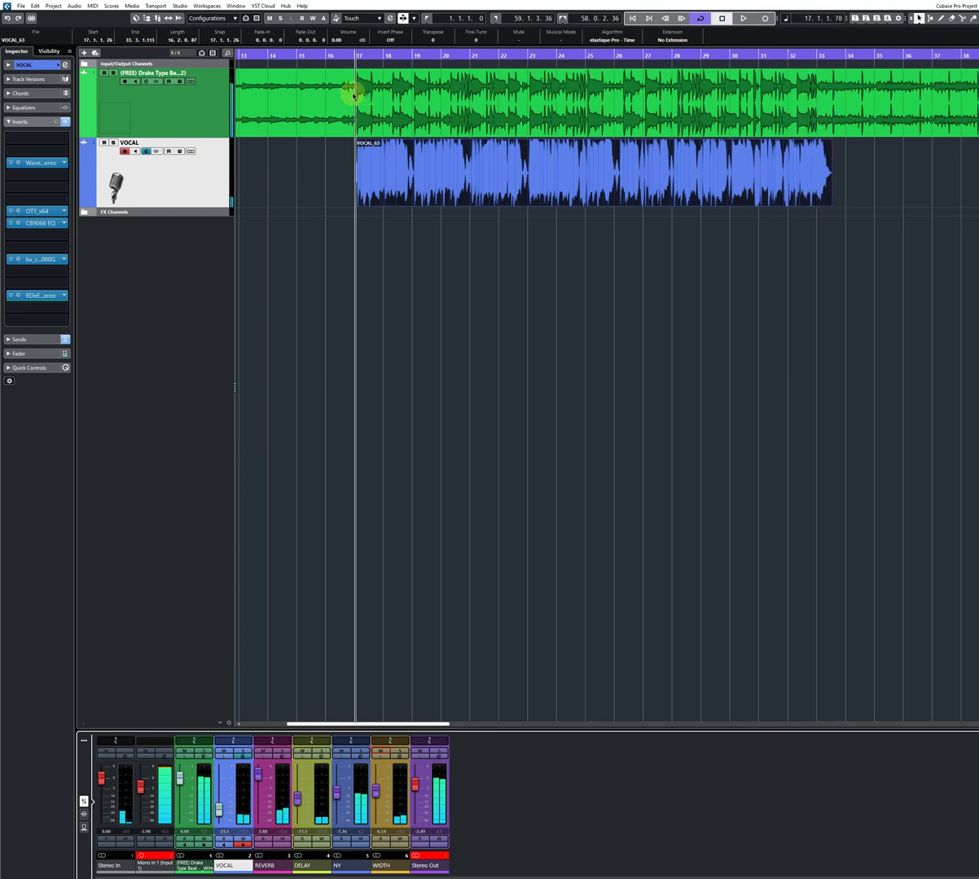
- Open the Mono In 1 (Input 1) channel settings and display the Virtual Mix Rack insert to examine its modules
left_click(24, 296)
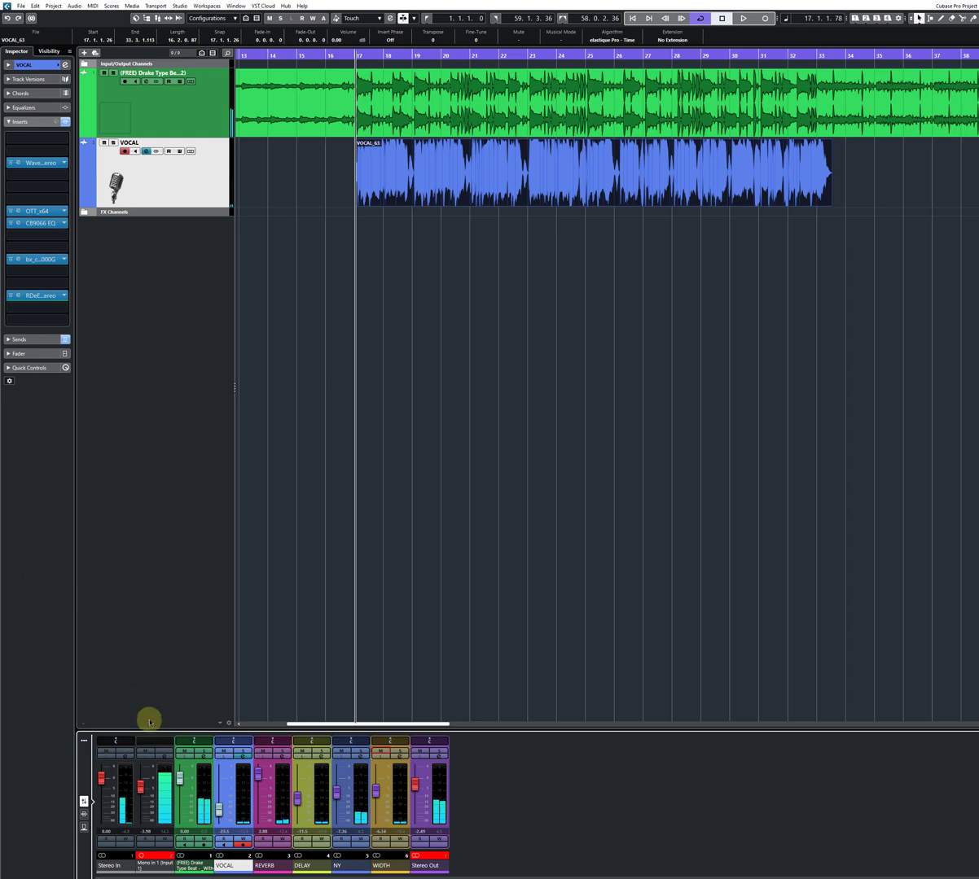
left_click(167, 759)
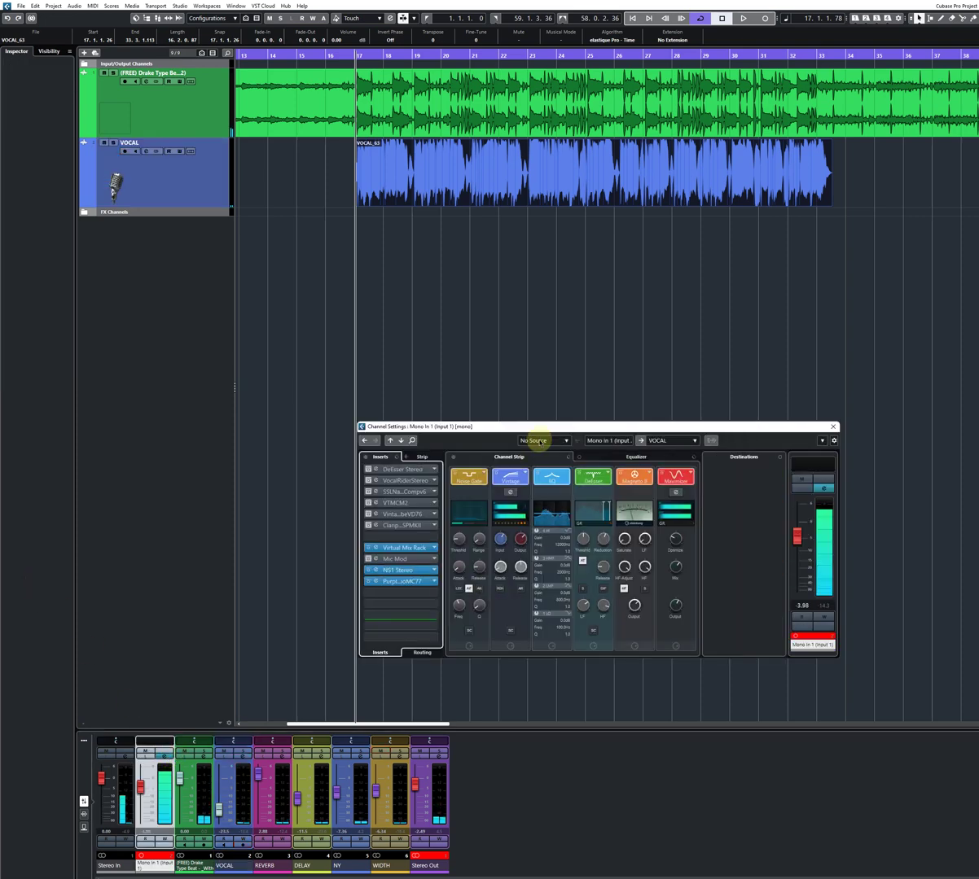
left_click_drag(552, 433, 558, 413)
left_click(420, 528)
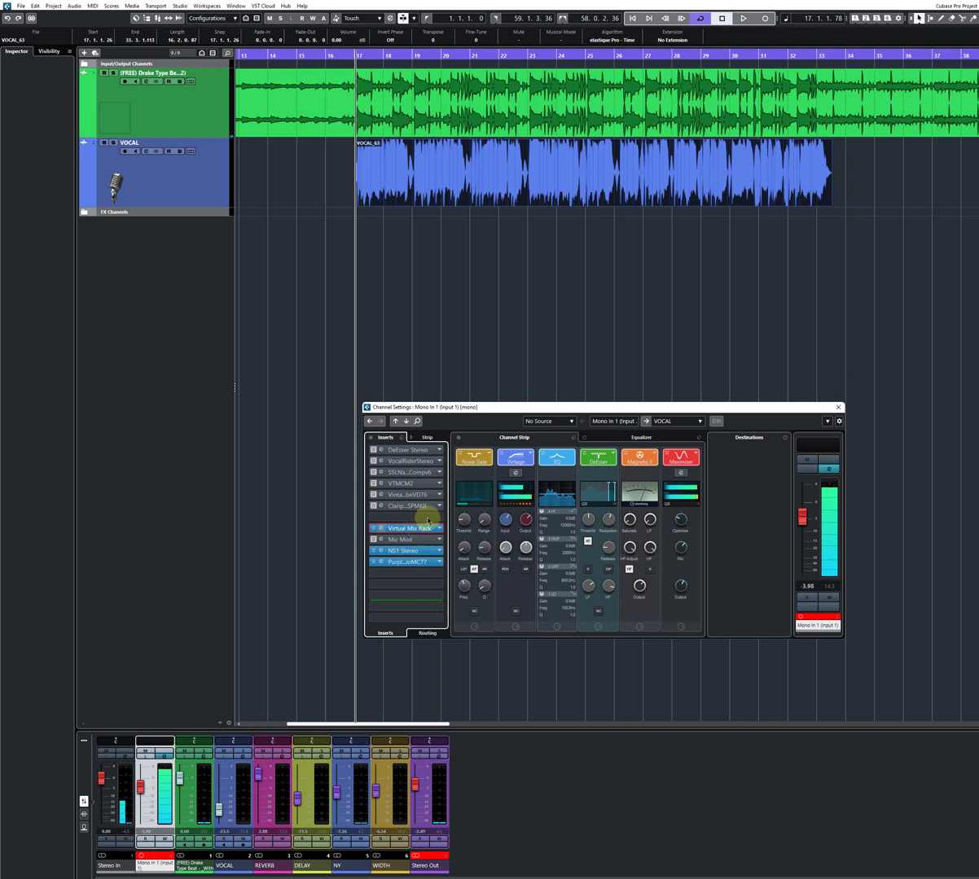
left_click_drag(605, 192, 629, 330)
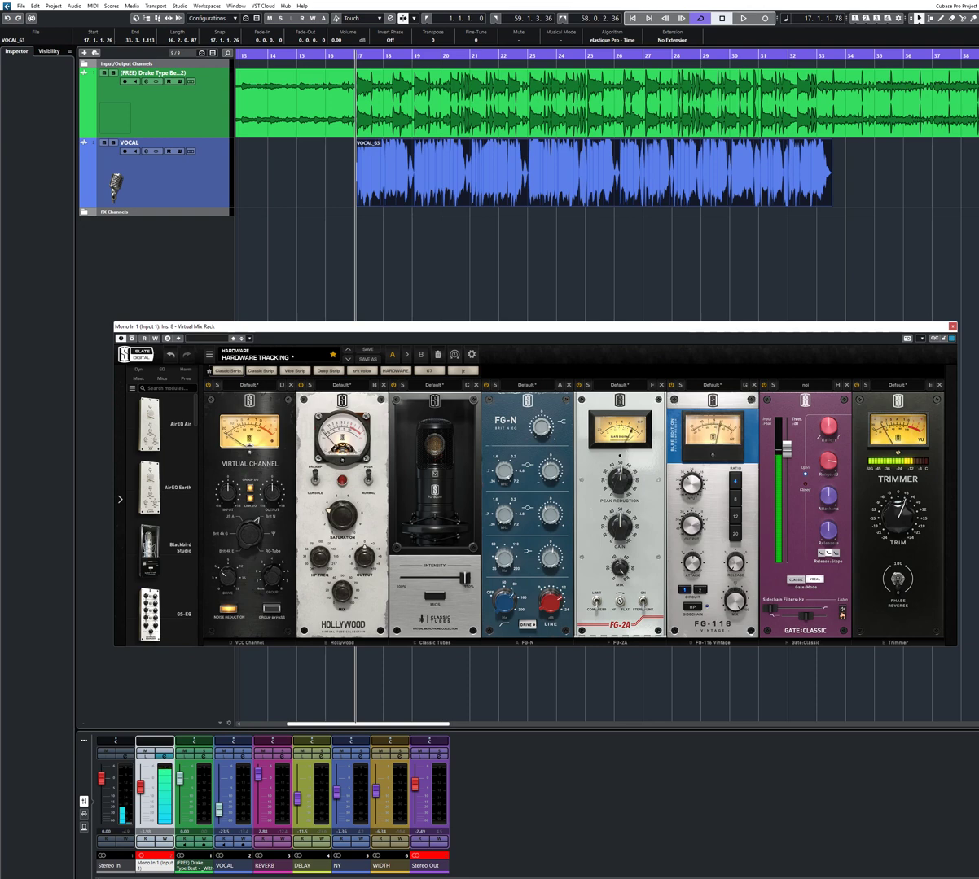
- Check the AudioBox USB 96 interface settings in Universal Control and return to the Virtual Mix Rack
key("Escape")
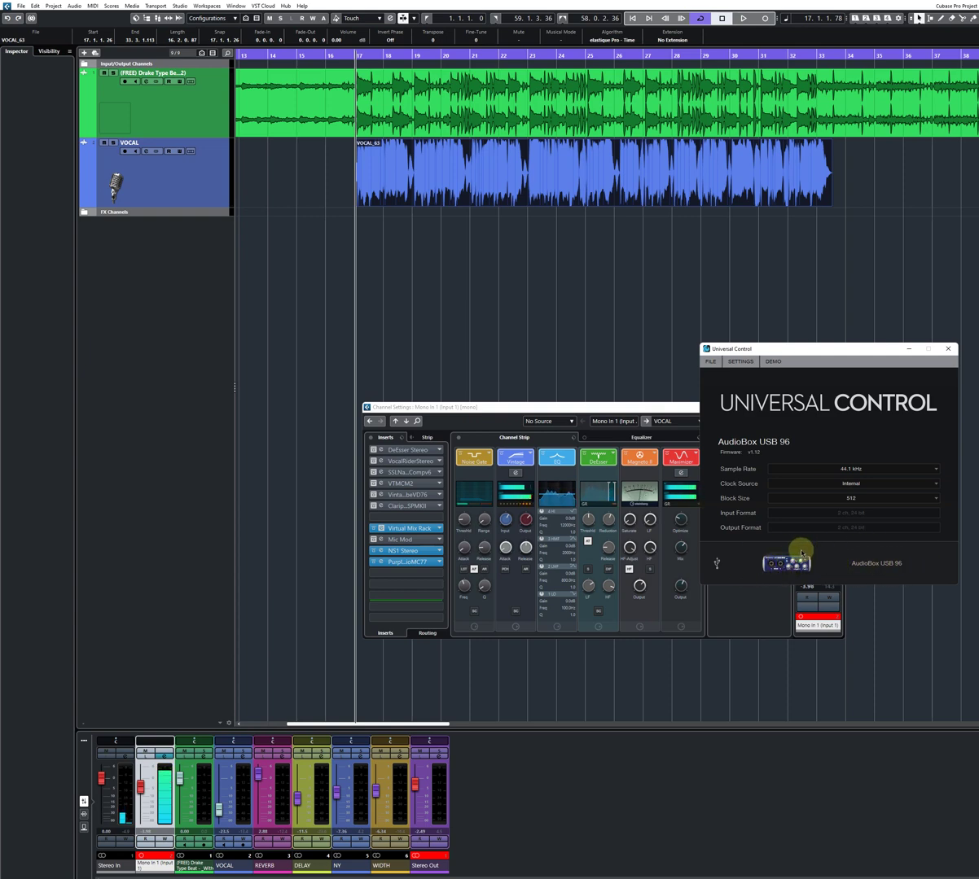
left_click(948, 349)
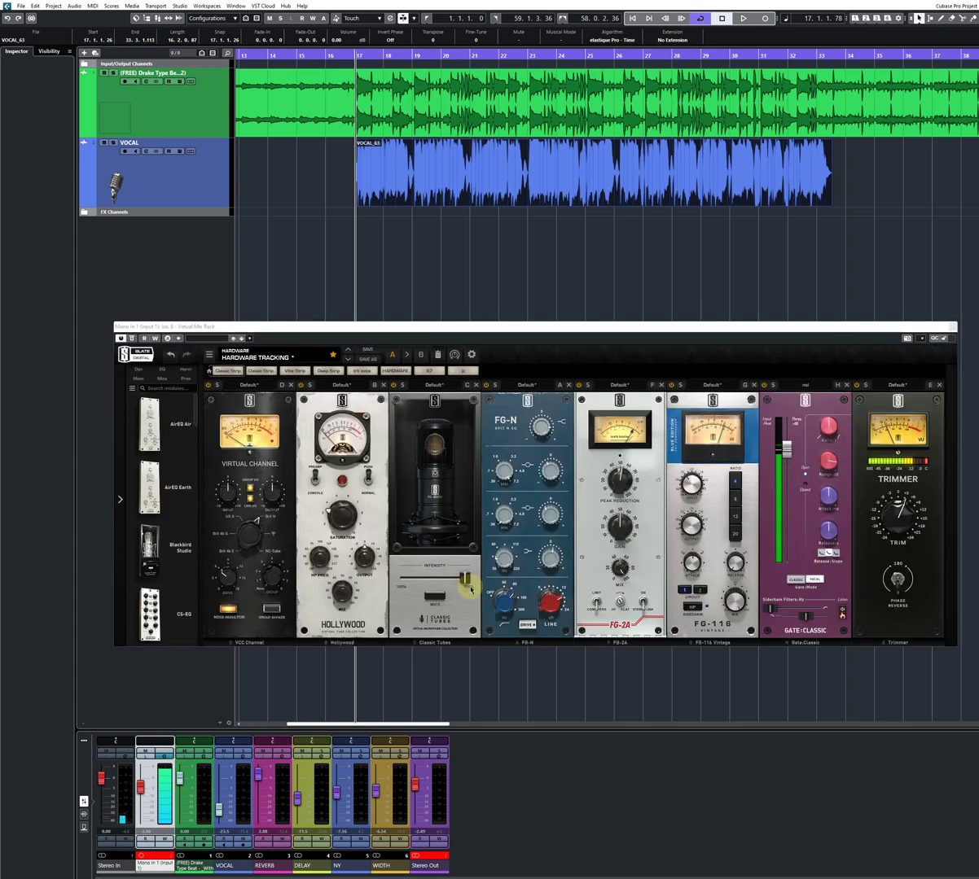
left_click(843, 96)
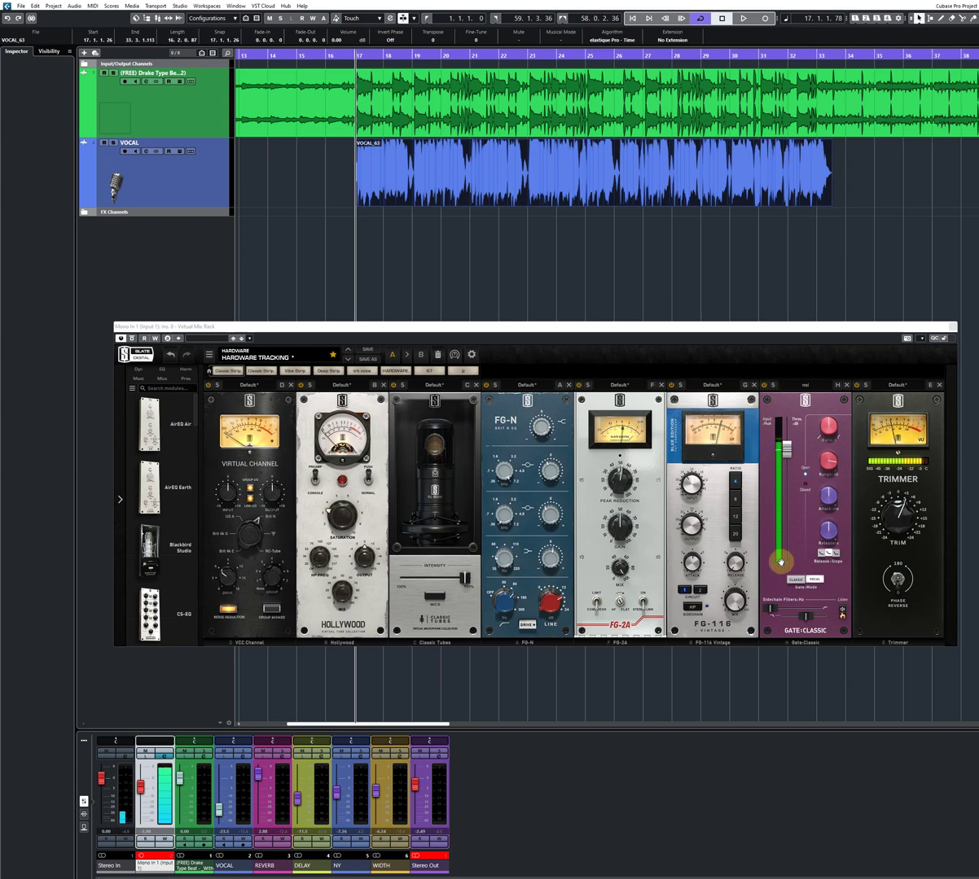
key("alt+Tab")
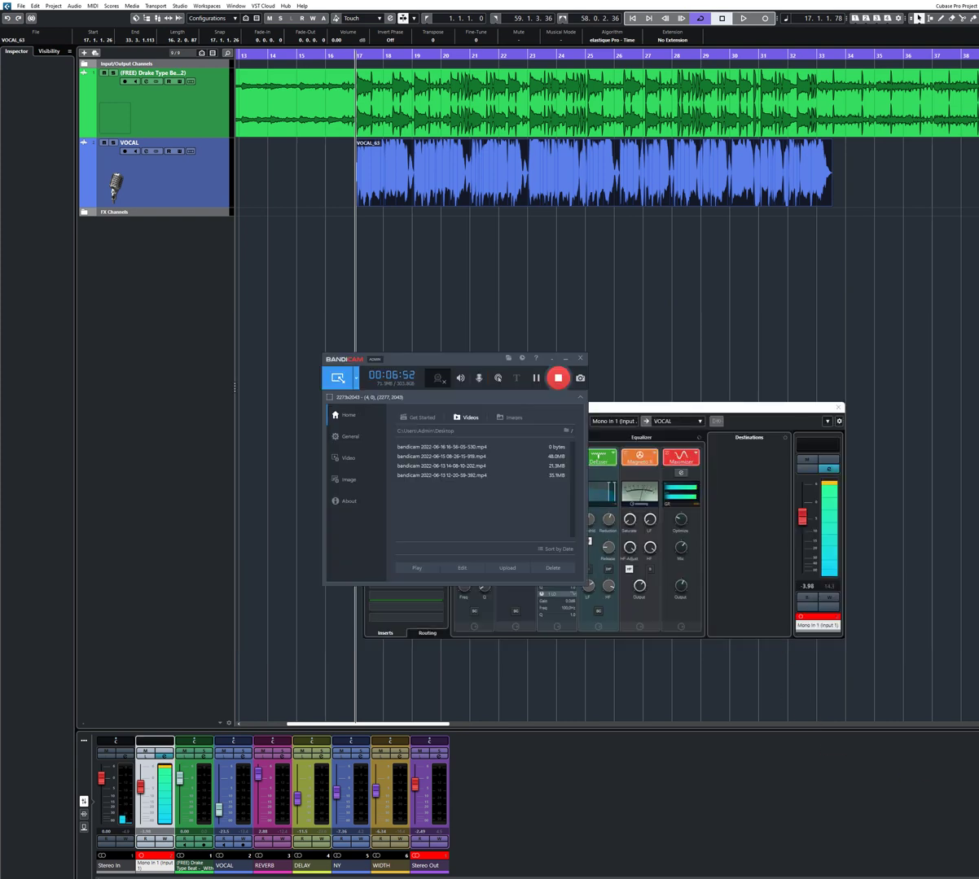
left_click(557, 376)
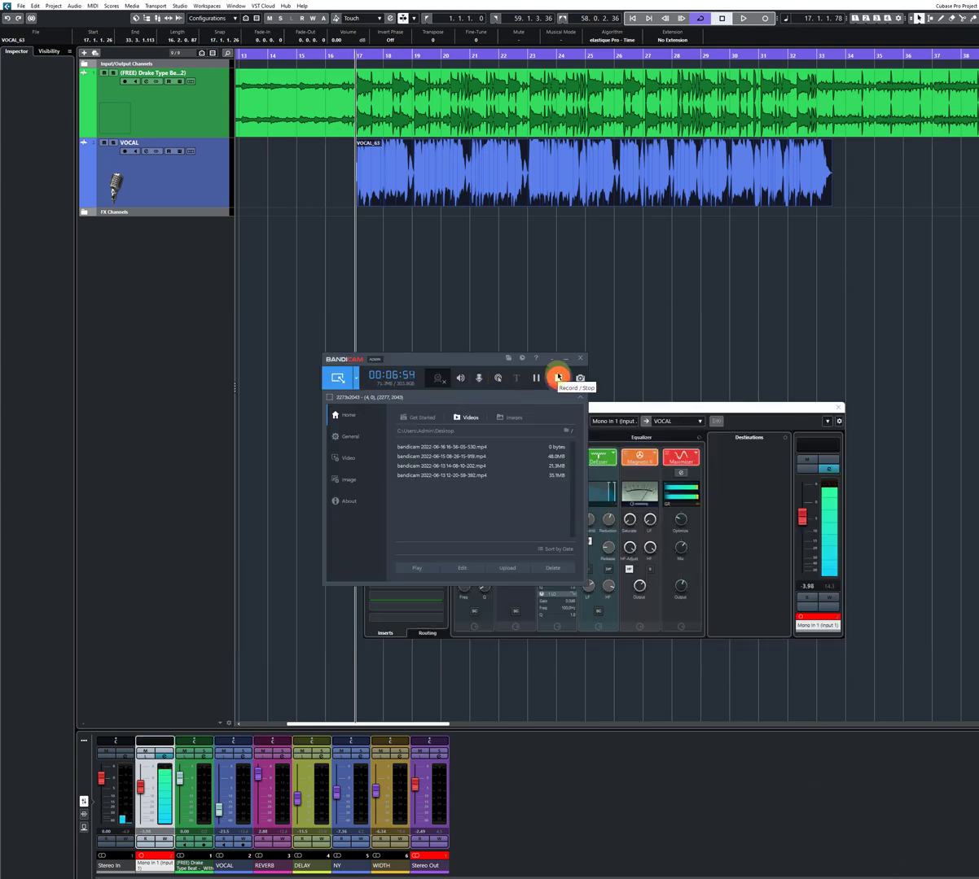